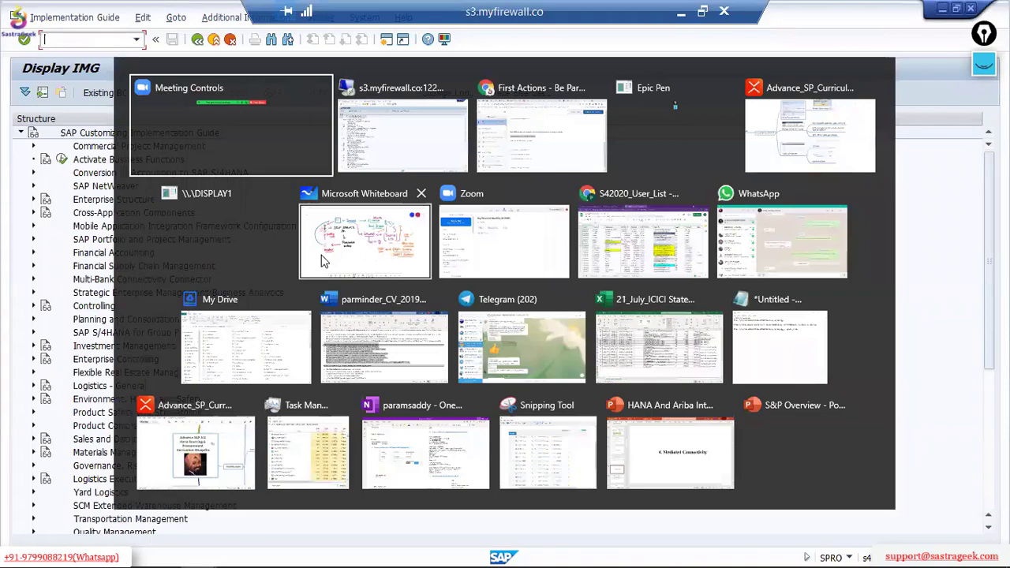
Step: Go to the Maintain HR Master Data session and choose infotype 0105 (Communication) for direct selection
key(Escape)
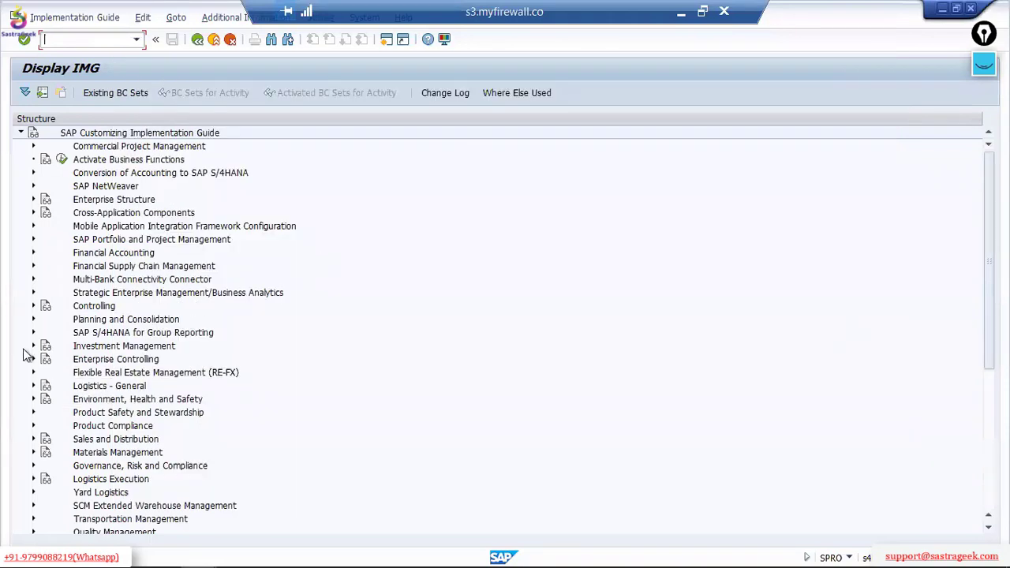
key(alt+Tab)
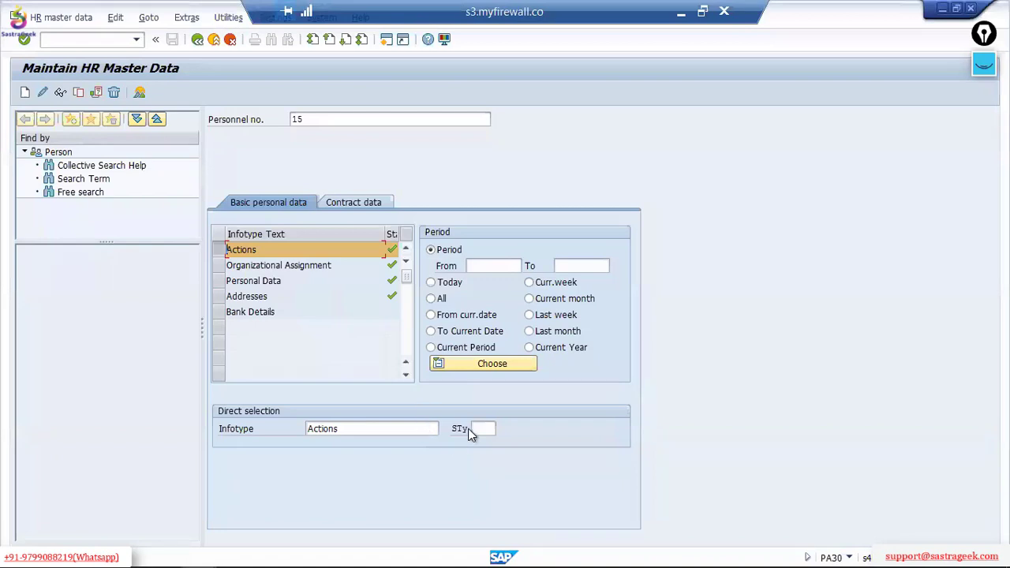
click(482, 427)
click(408, 429)
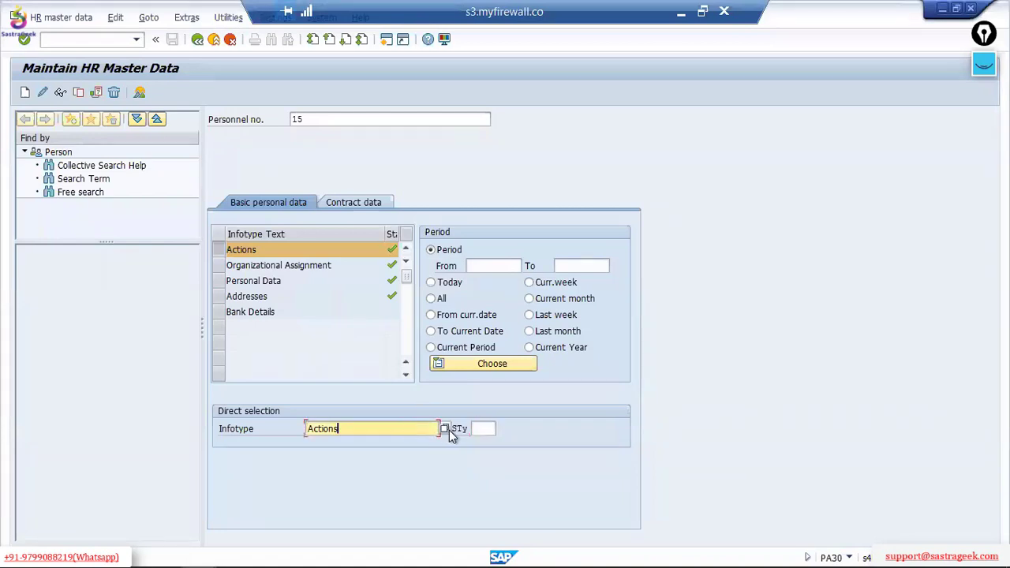
click(446, 428)
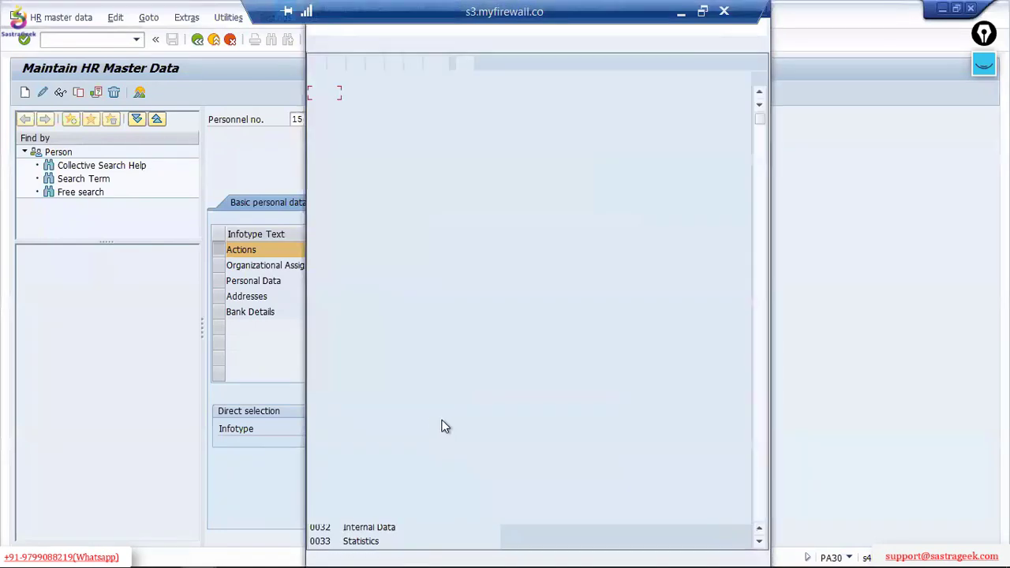
scroll(387, 450, down, 8)
scroll(386, 450, down, 16)
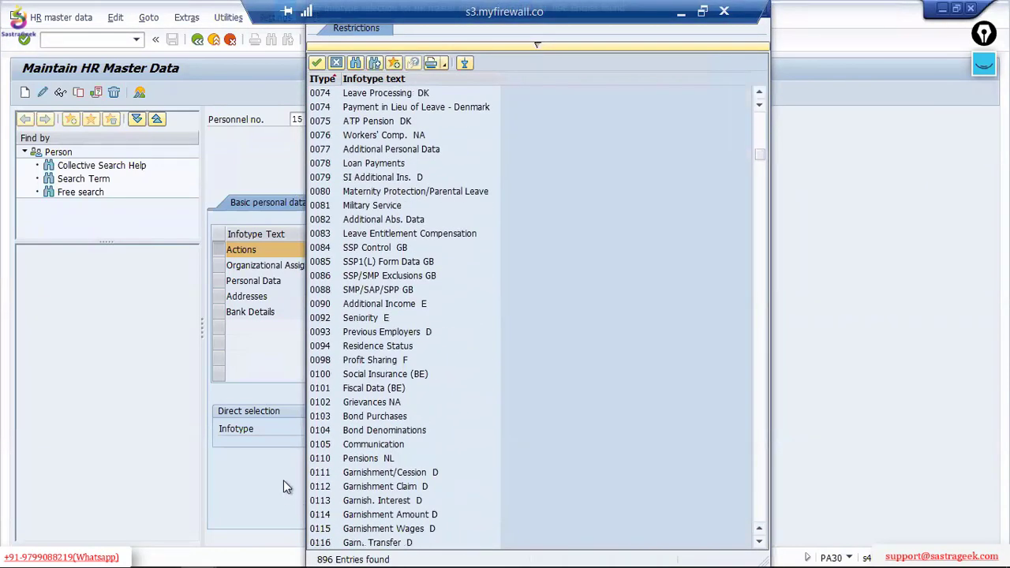
double_click(331, 444)
Step: Set the Communication infotype's subtype to 0001, System user name (SY-UNAME), and apply the period selection
click(494, 428)
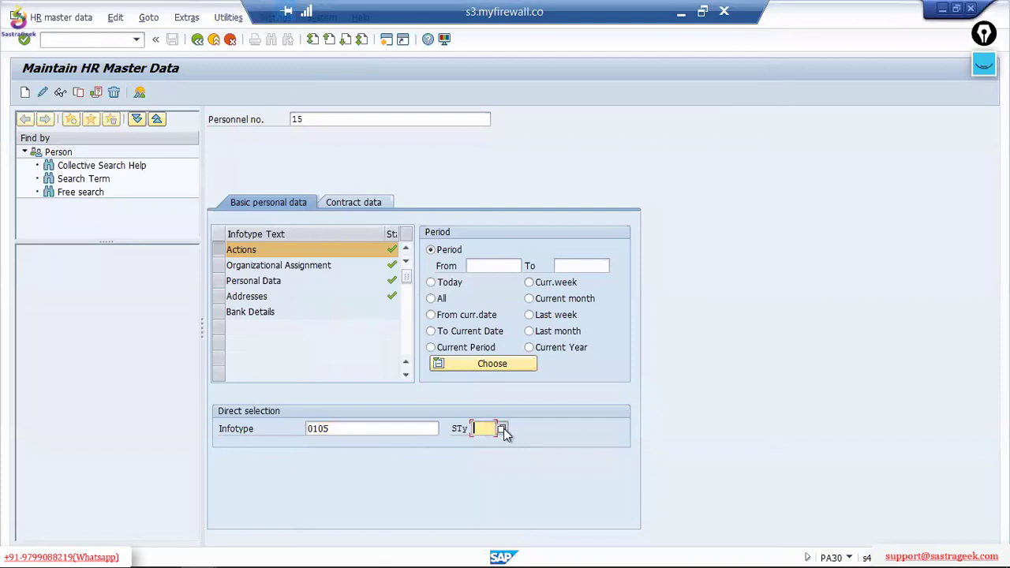
click(502, 429)
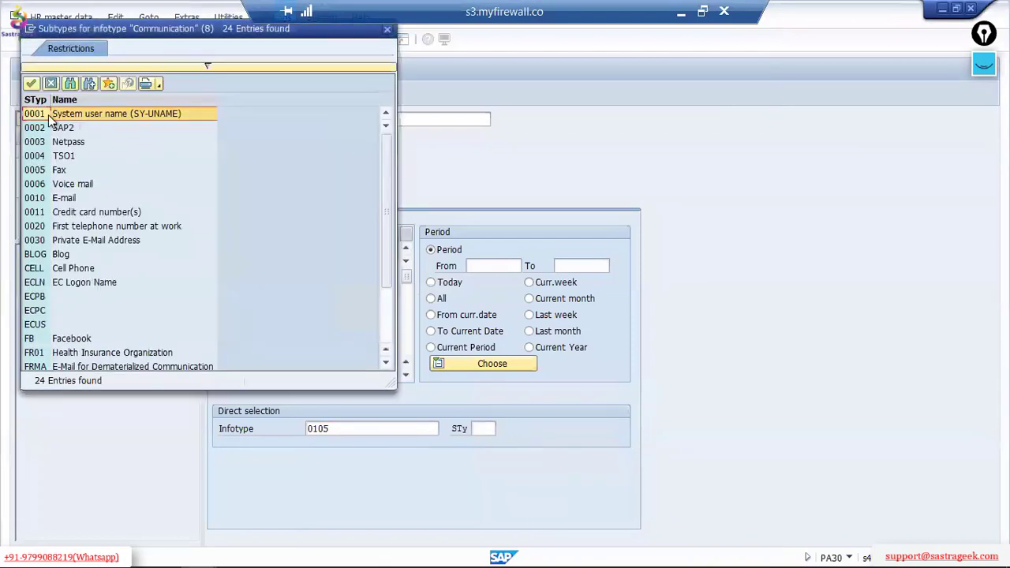
double_click(47, 115)
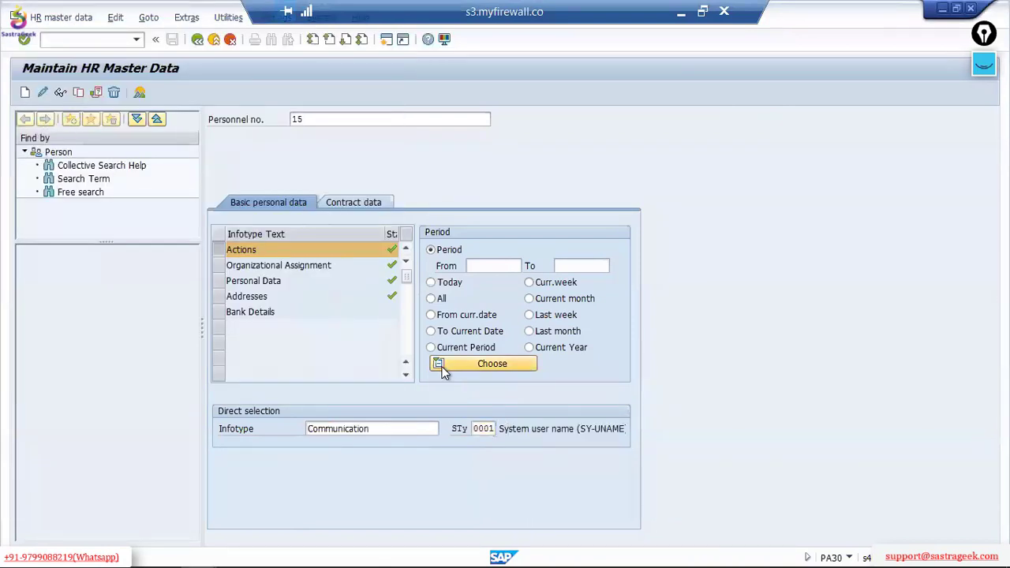
click(442, 367)
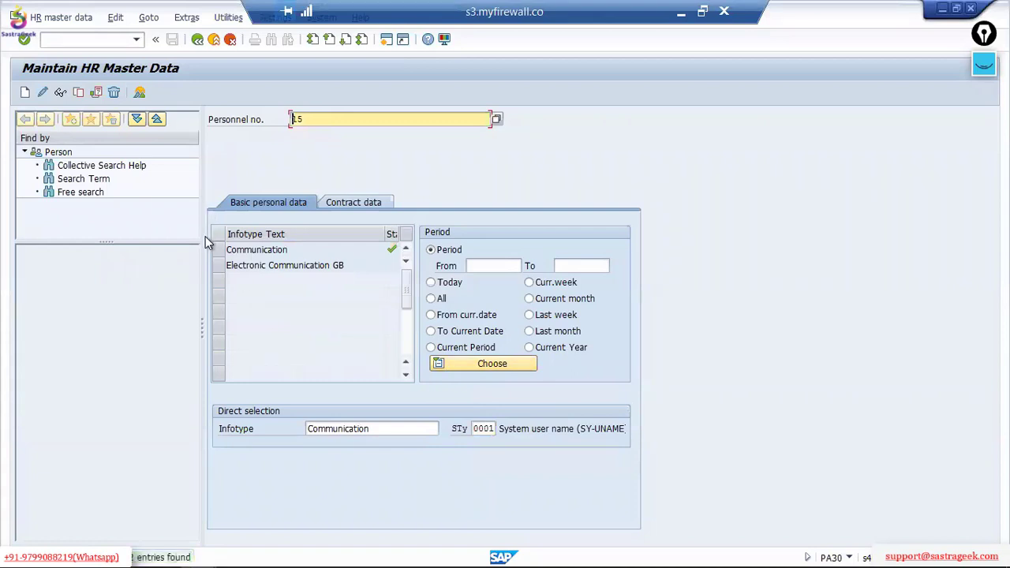
Step: Display the employee's Communication record and copy its System ID
click(63, 96)
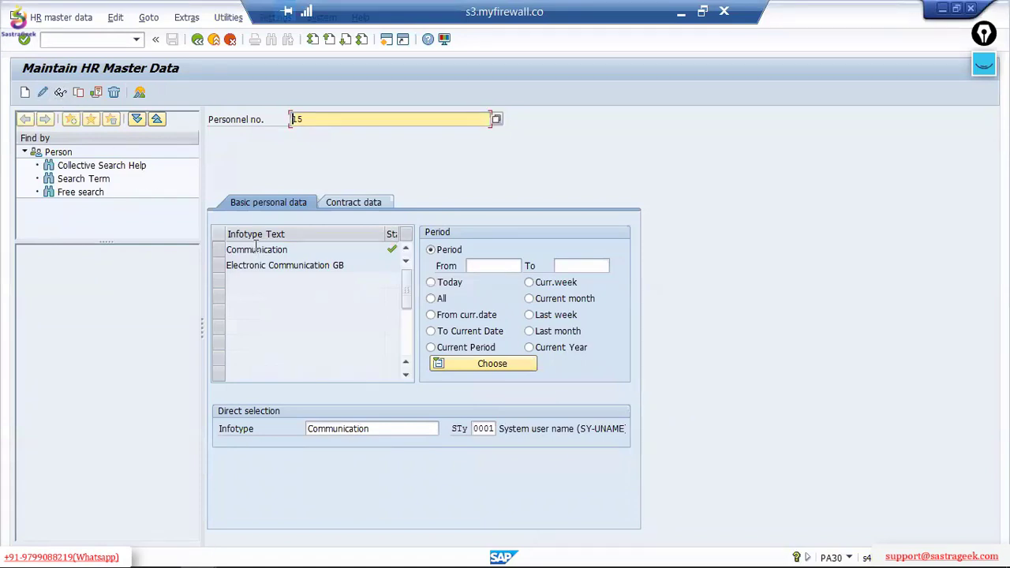
click(223, 249)
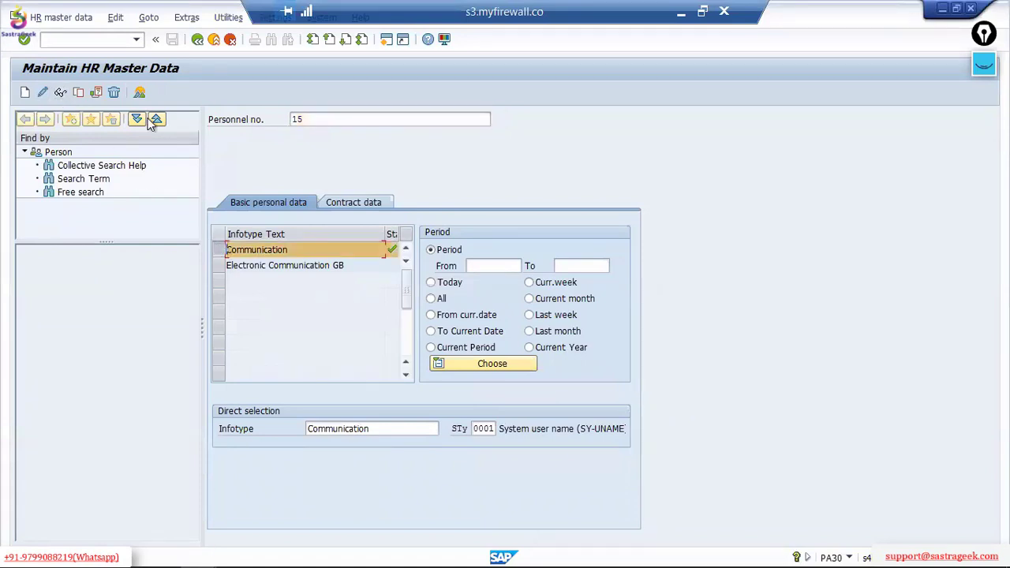
click(61, 93)
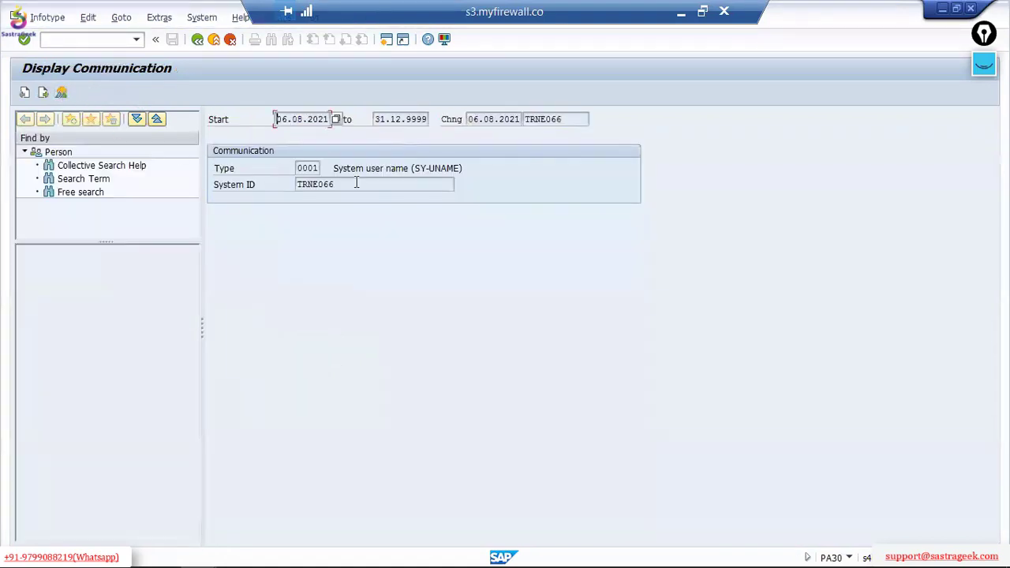
drag(356, 183, 289, 184)
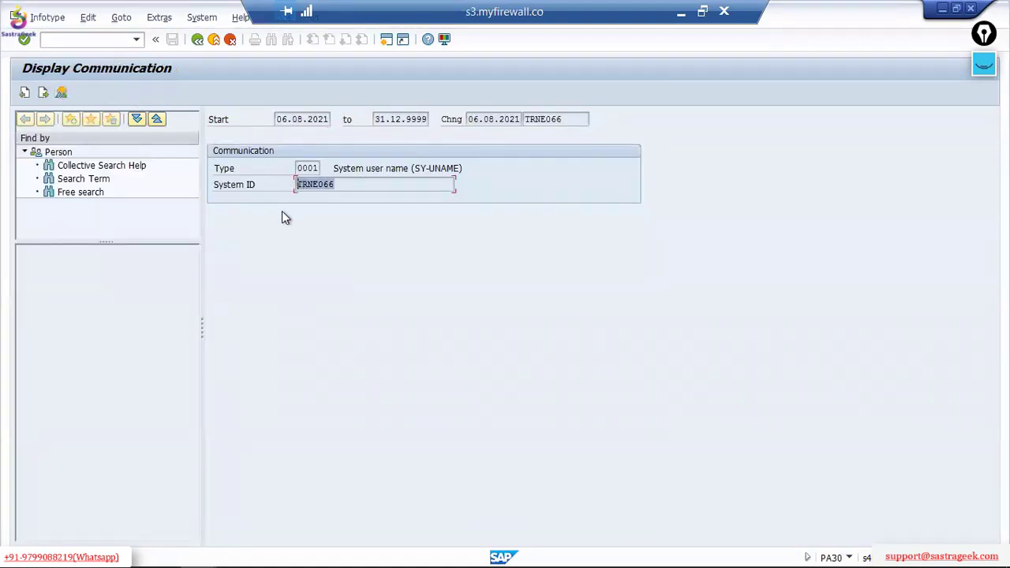
key(ctrl+c)
Step: Display the account with that System ID in transaction SU01 and highlight its user classification text
click(103, 40)
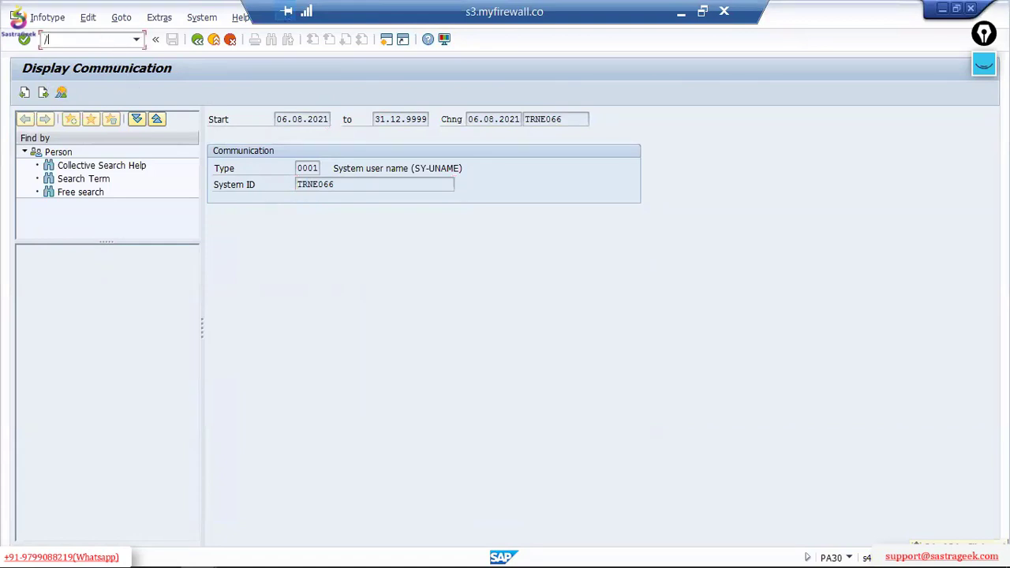
key(Return)
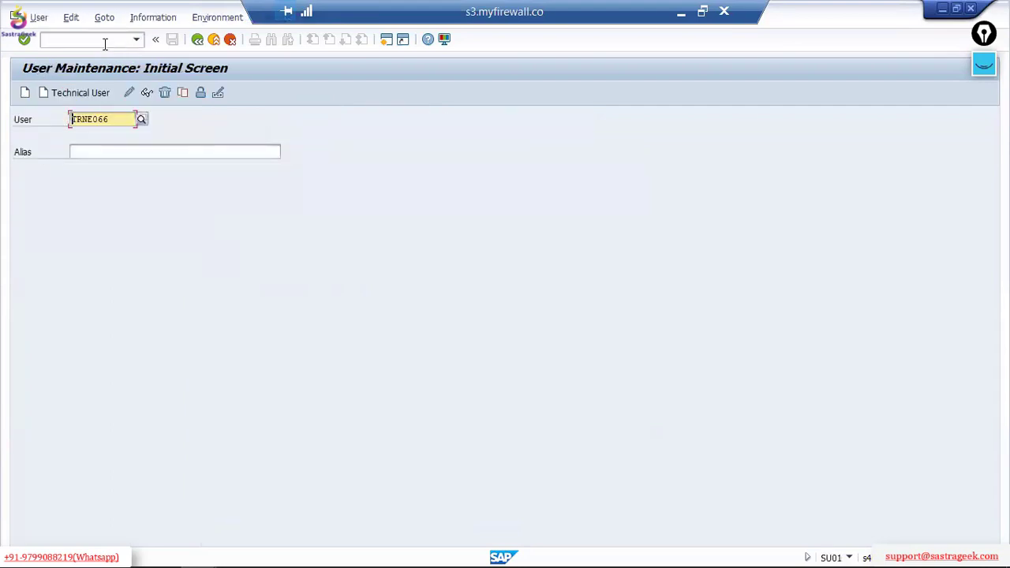
click(150, 93)
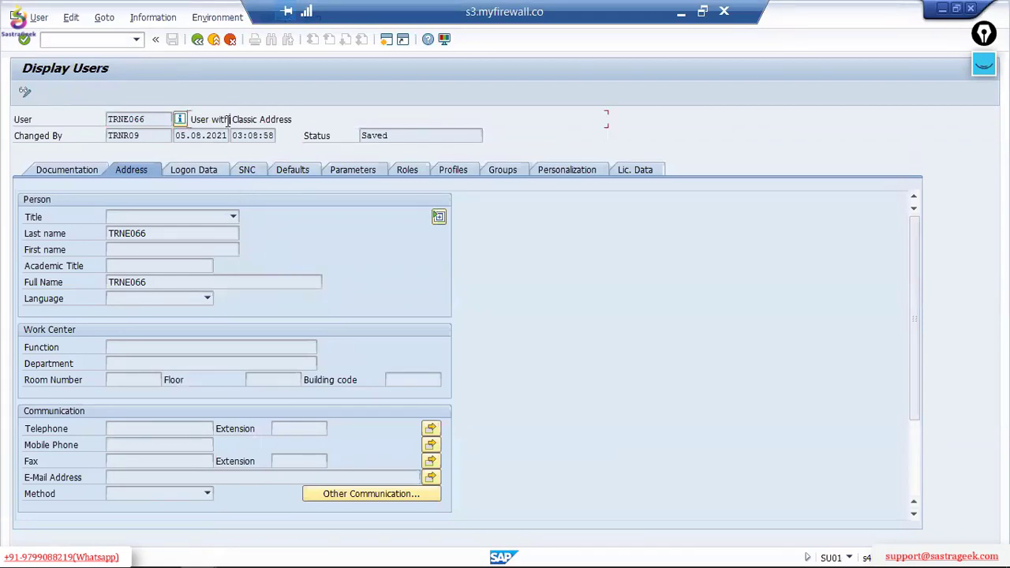
drag(228, 119, 191, 120)
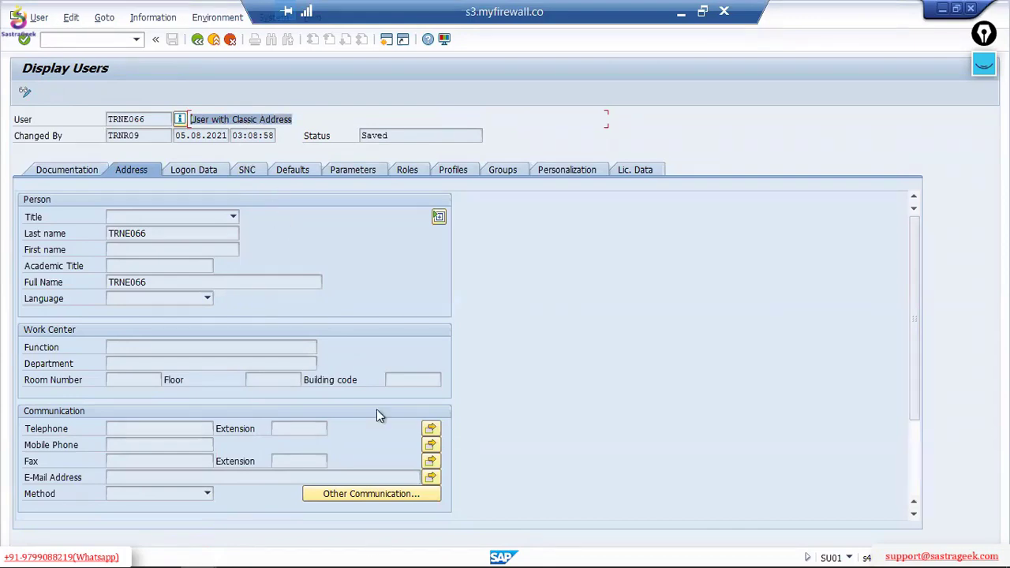
Step: Return to the Display IMG session and expand SAP S/4HANA for Human Resources under Personnel Management
key(alt+Tab)
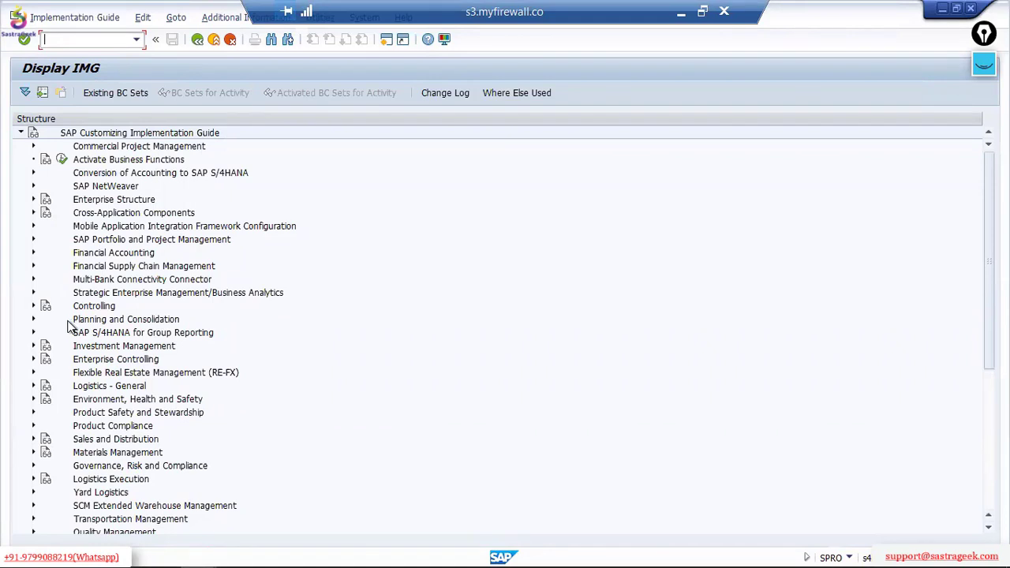
scroll(68, 326, down, 4)
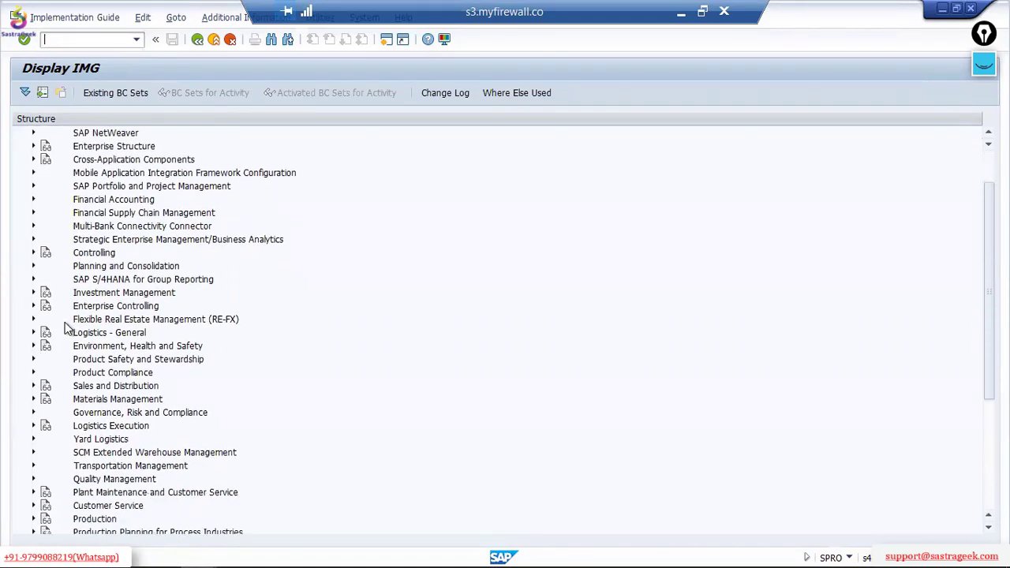
scroll(68, 326, down, 4)
scroll(63, 324, down, 3)
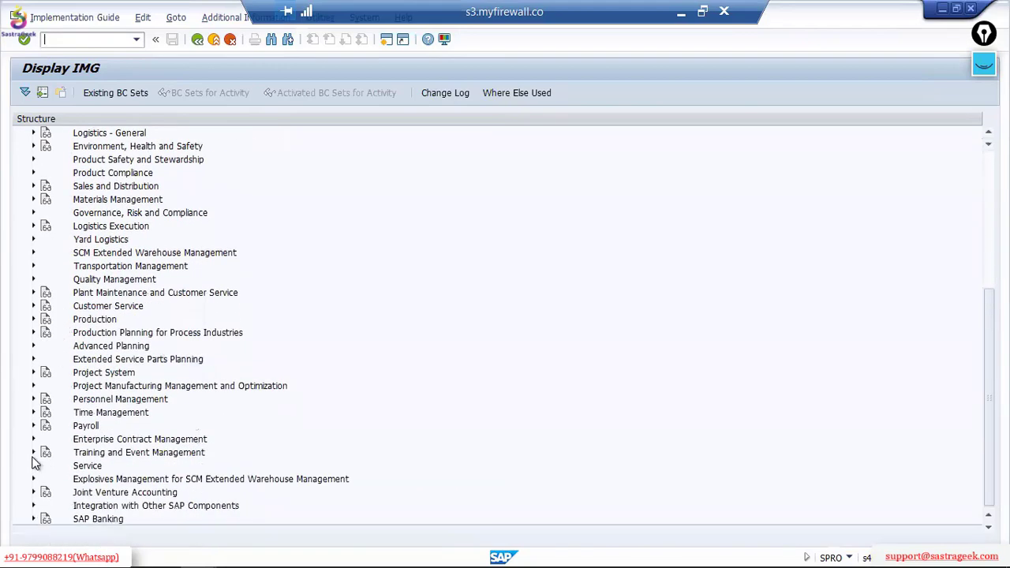
scroll(24, 470, up, 1)
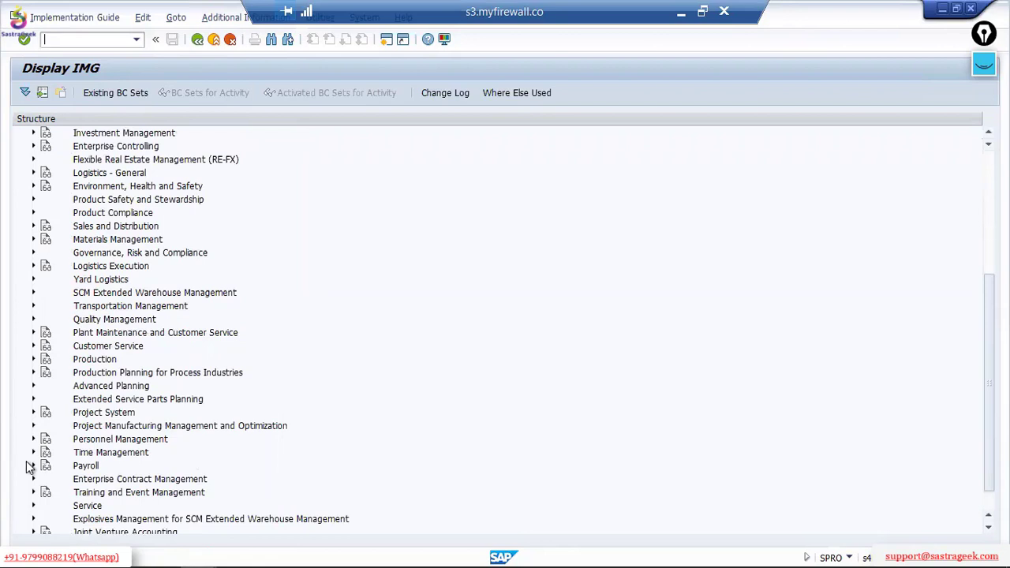
click(32, 440)
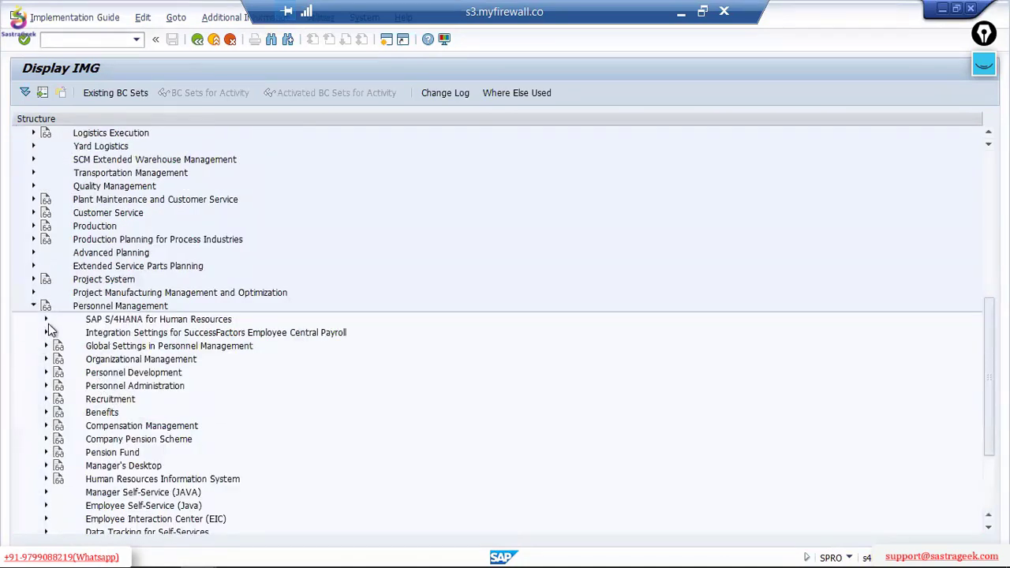
click(46, 319)
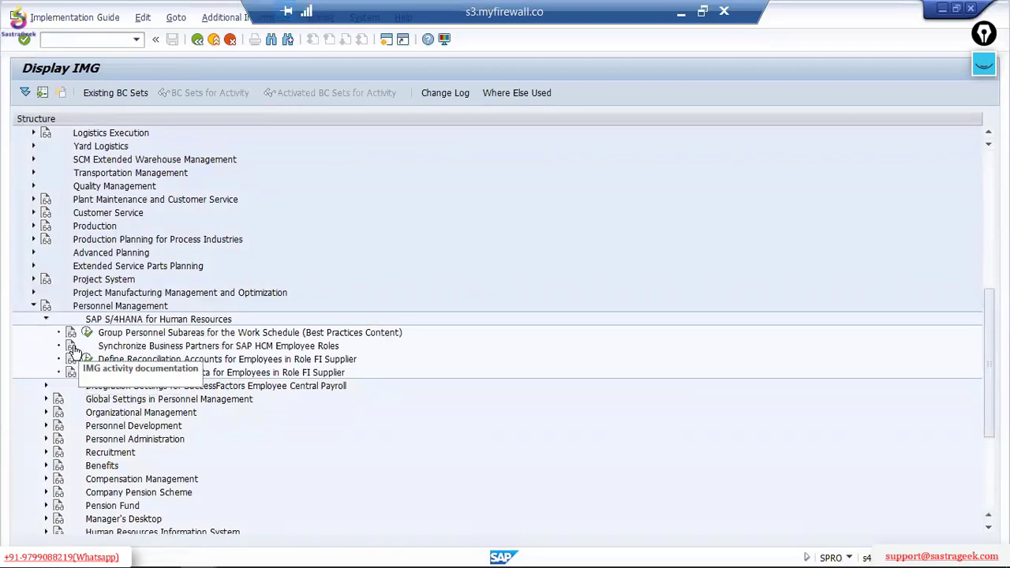
Step: Review the documentation for Synchronize Business Partners for SAP HCM Employee Roles, and move its window clear of the IMG structure
click(71, 347)
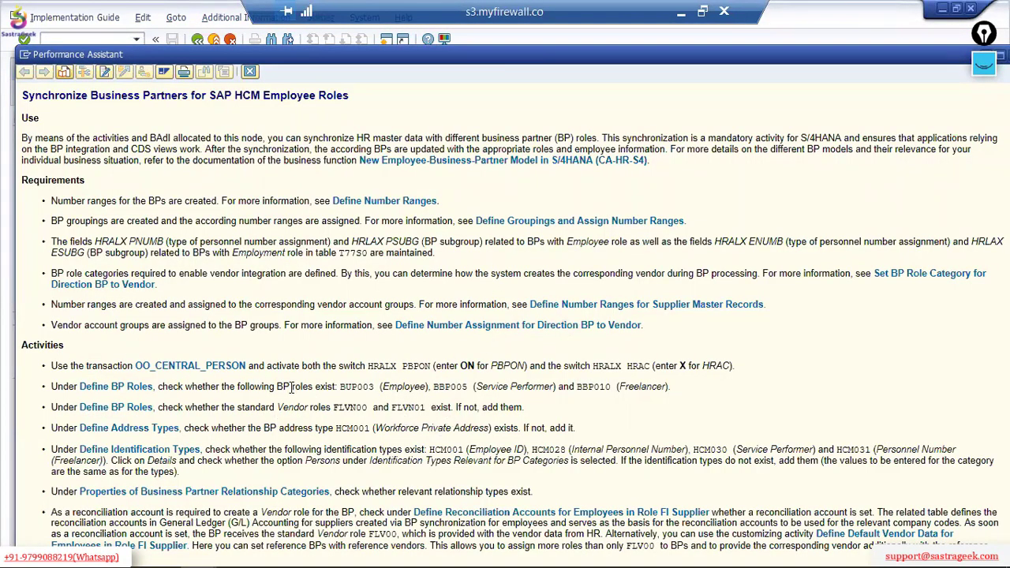
scroll(339, 408, down, 1)
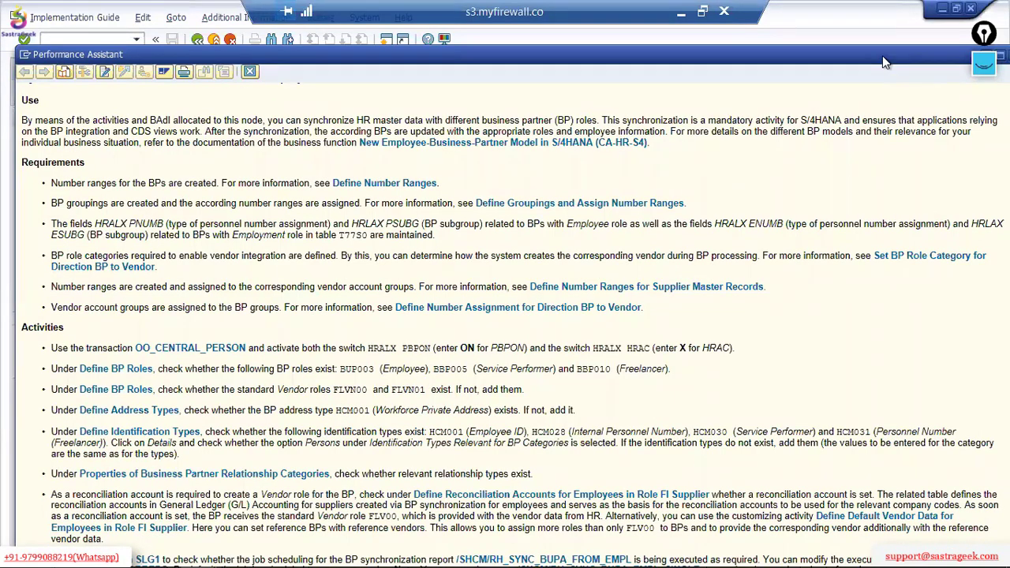
drag(883, 55, 870, 33)
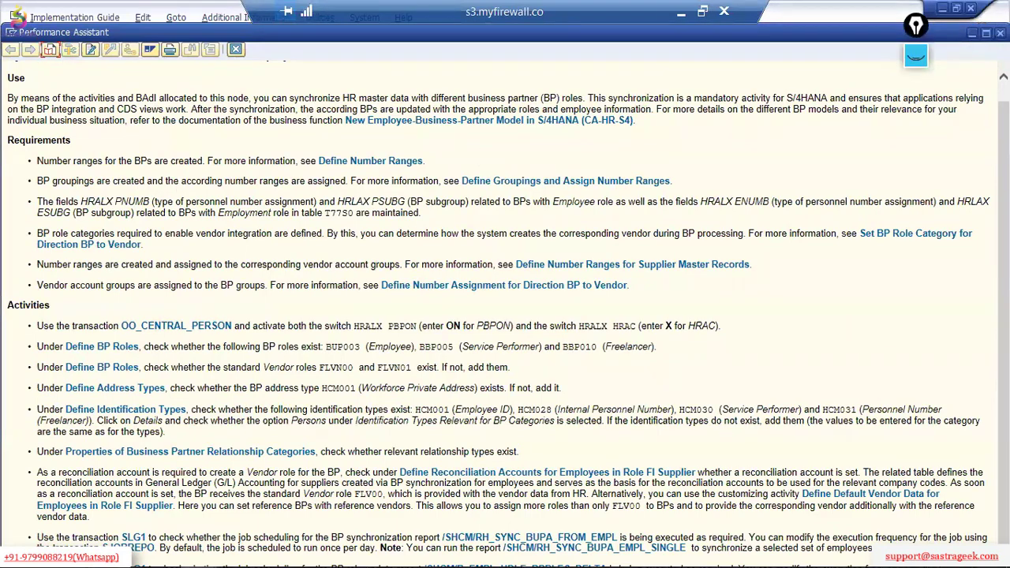
click(986, 33)
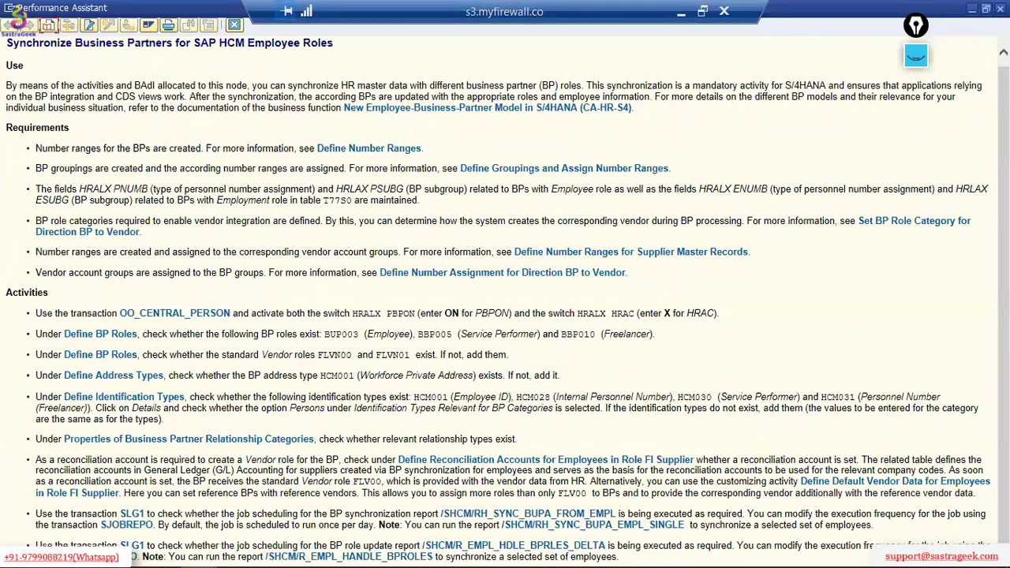
click(986, 7)
drag(845, 55, 844, 504)
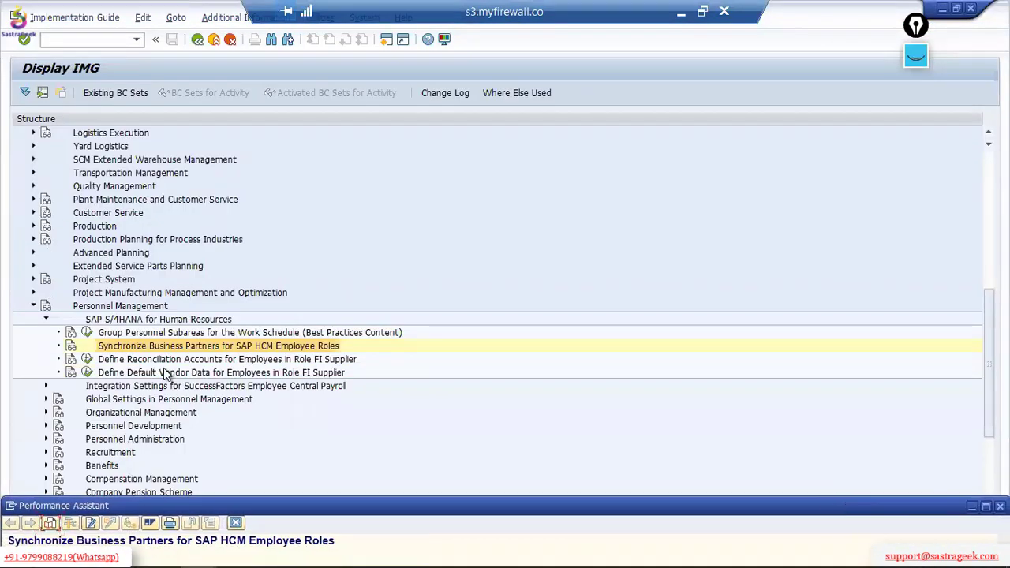
Step: Open the activity Group Personnel Subareas for the Work Schedule (Best Practices Content) and widen the PS grouping column
click(86, 333)
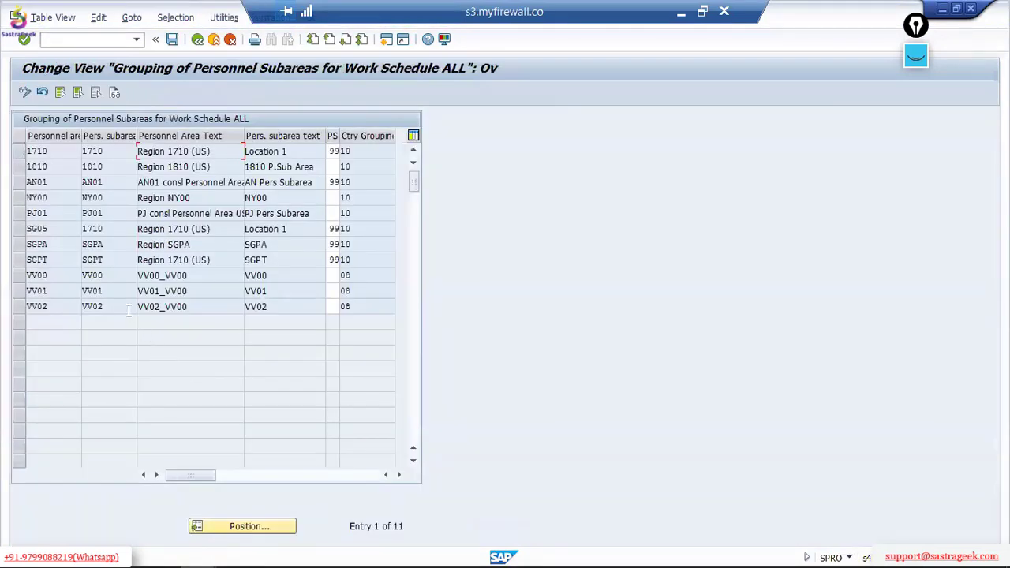
click(78, 196)
drag(339, 133, 367, 134)
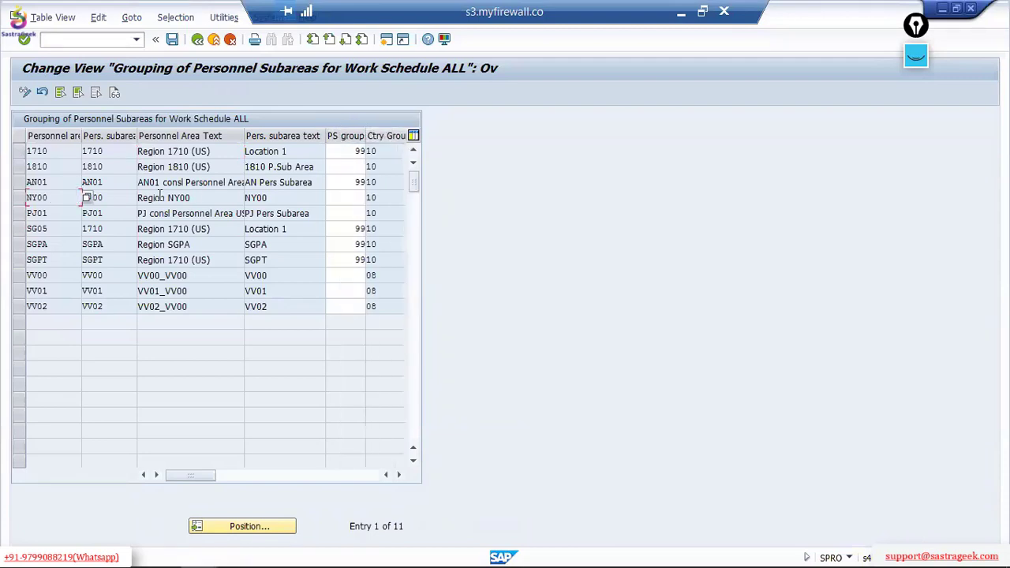
Step: Set the PS grouping of personnel area NY00, subarea NY00, to 99 and save it in customizing request ES1K900898
click(354, 197)
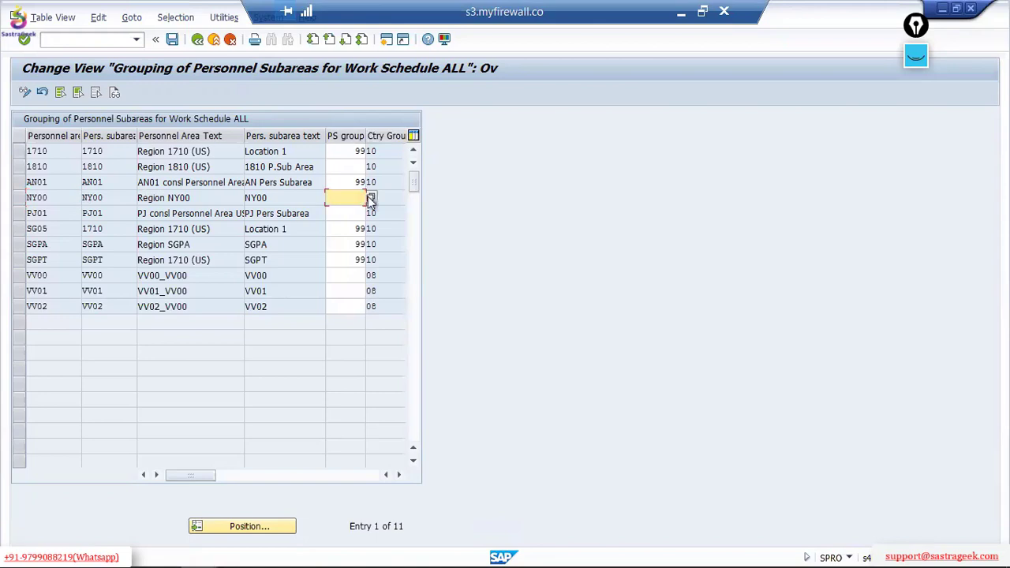
click(371, 198)
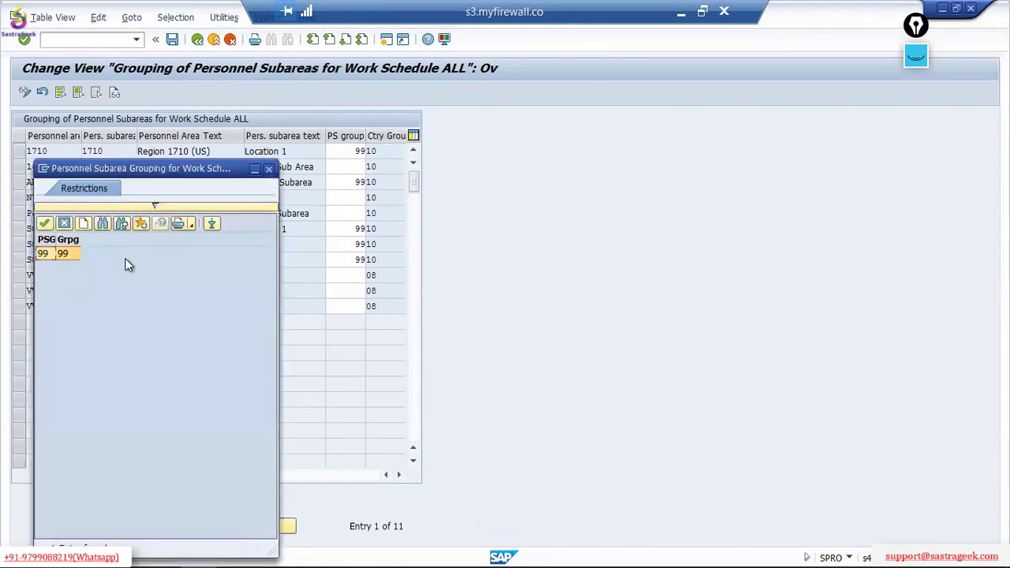
double_click(46, 254)
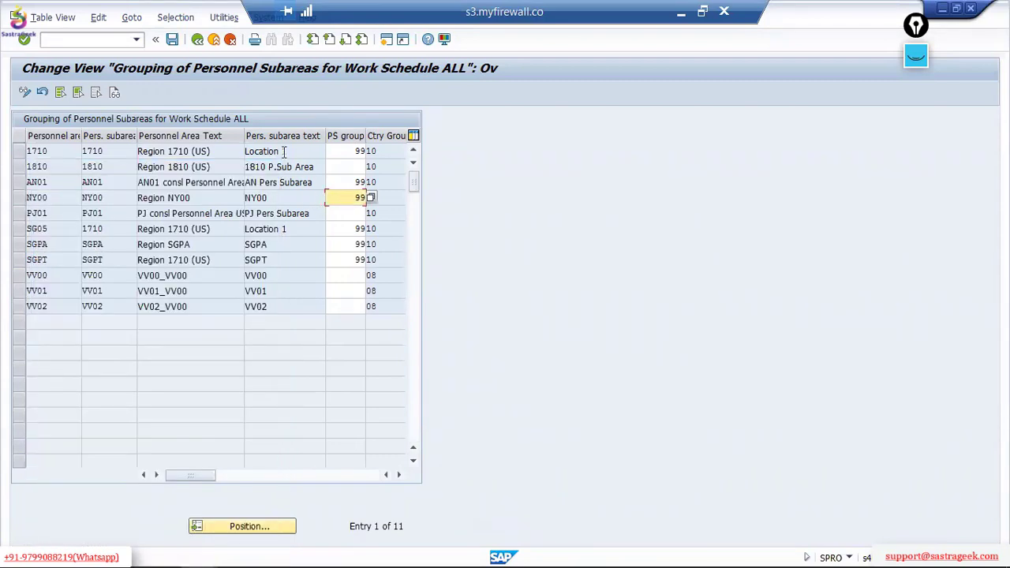
click(172, 40)
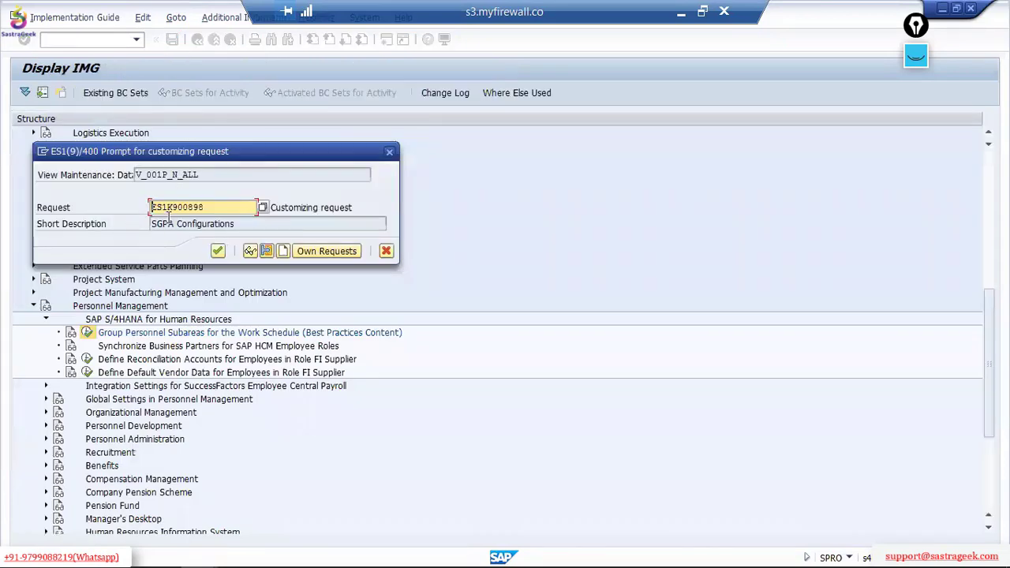
click(219, 251)
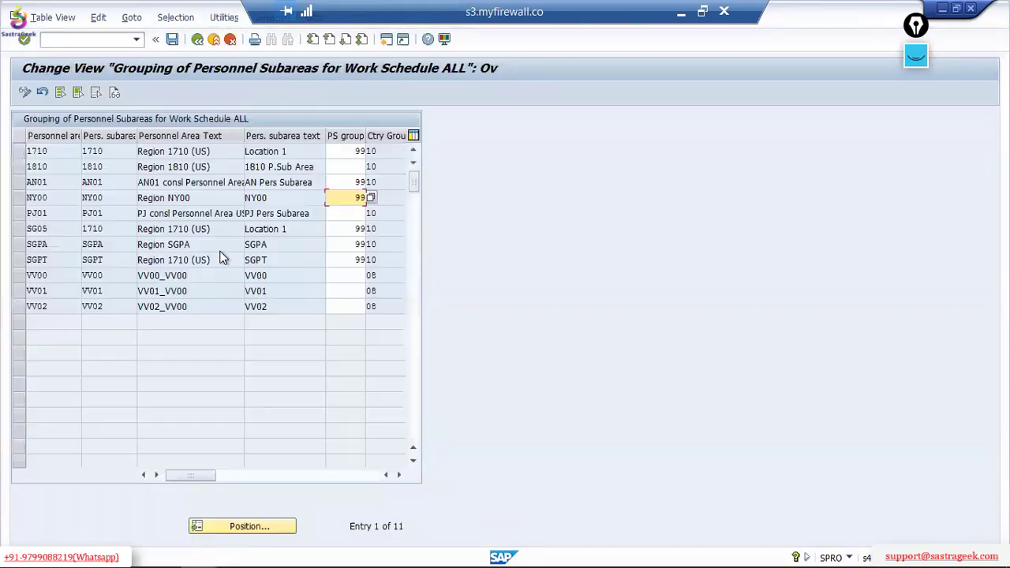
Step: Check company code NY00's entry in Define Reconciliation Accounts for Employees in Role FI Supplier, and return to the IMG structure
click(198, 39)
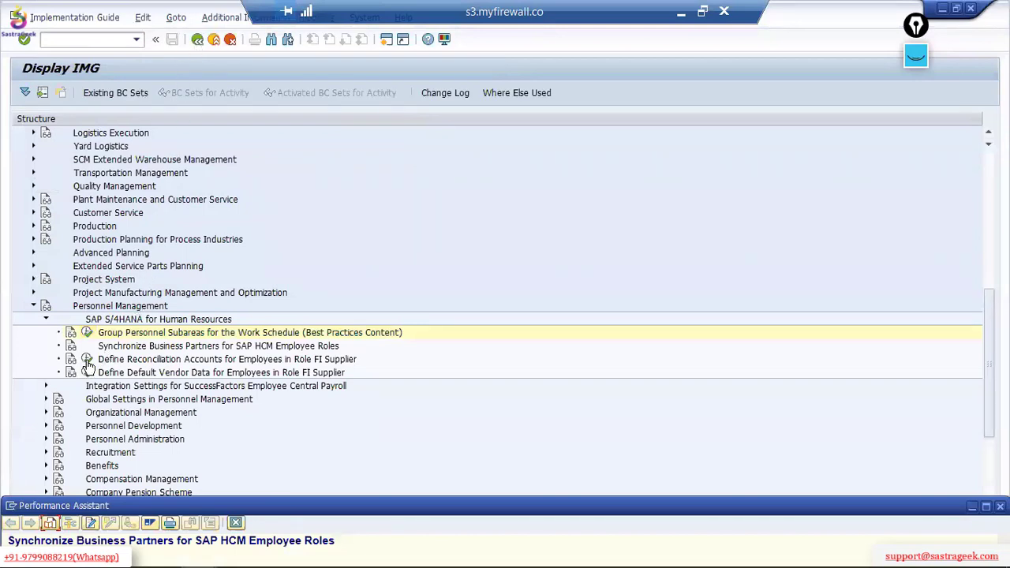
click(86, 359)
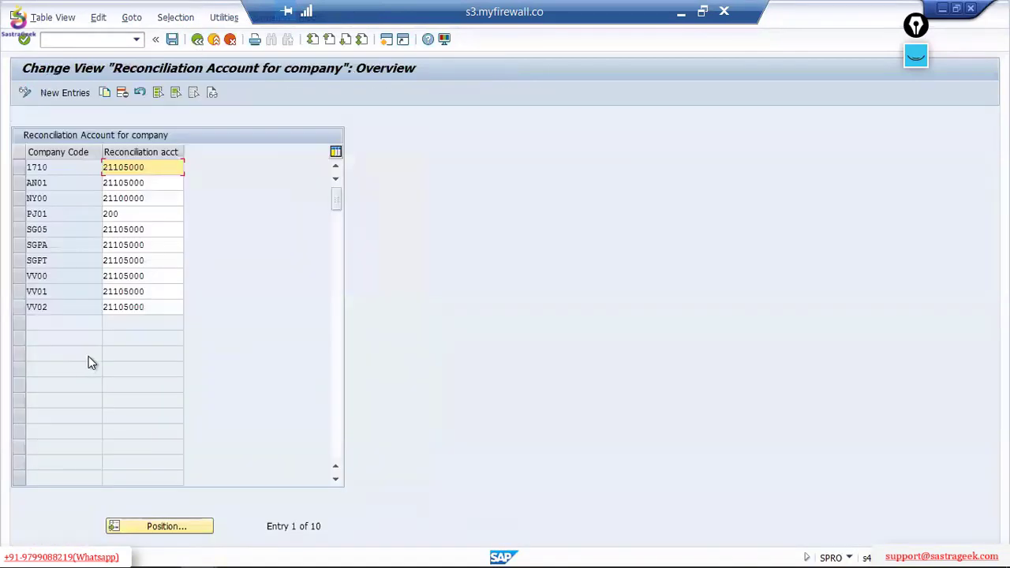
click(27, 198)
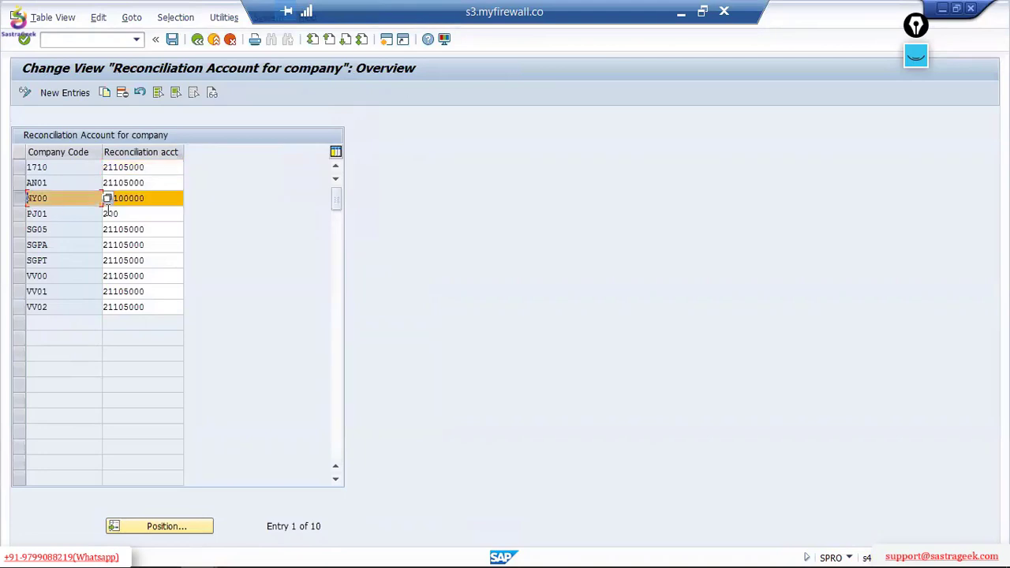
click(156, 203)
click(198, 41)
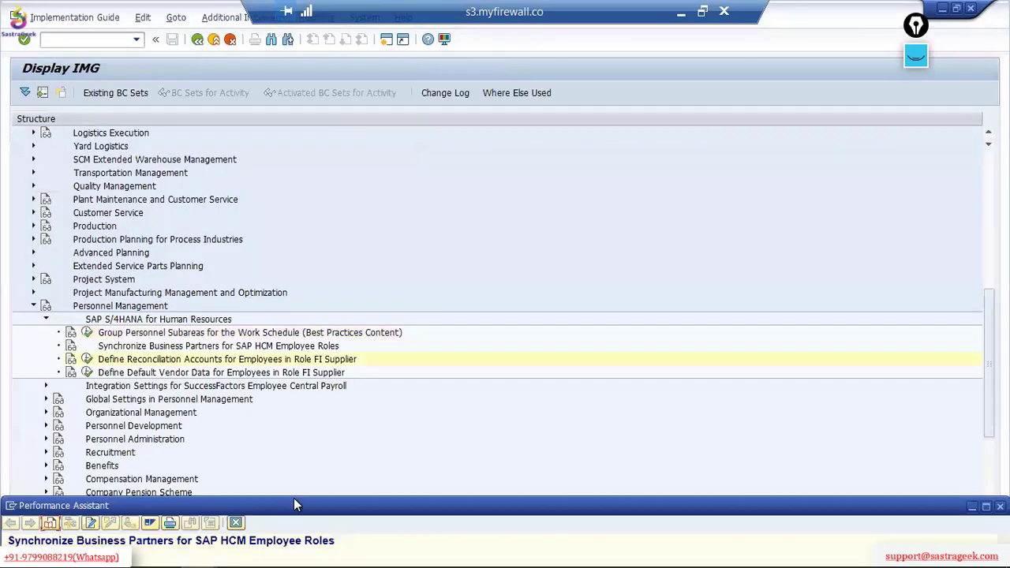
Step: Bring the Synchronize Business Partners documentation back to full size and copy the report name /SHCM/RH_SYNC_BUPA_EMPL_SINGLE
drag(293, 505, 323, 53)
scroll(299, 397, down, 1)
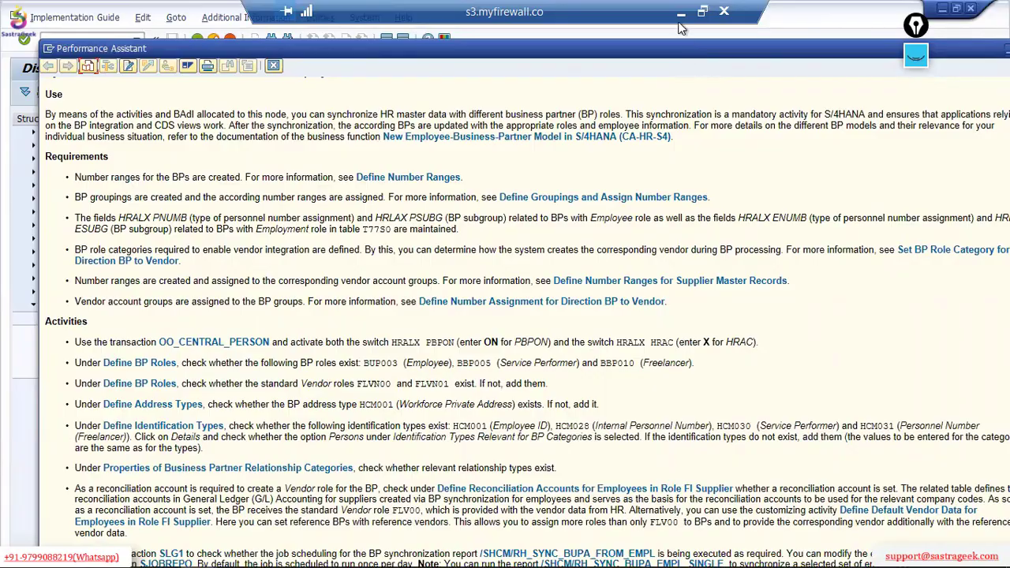
double_click(677, 48)
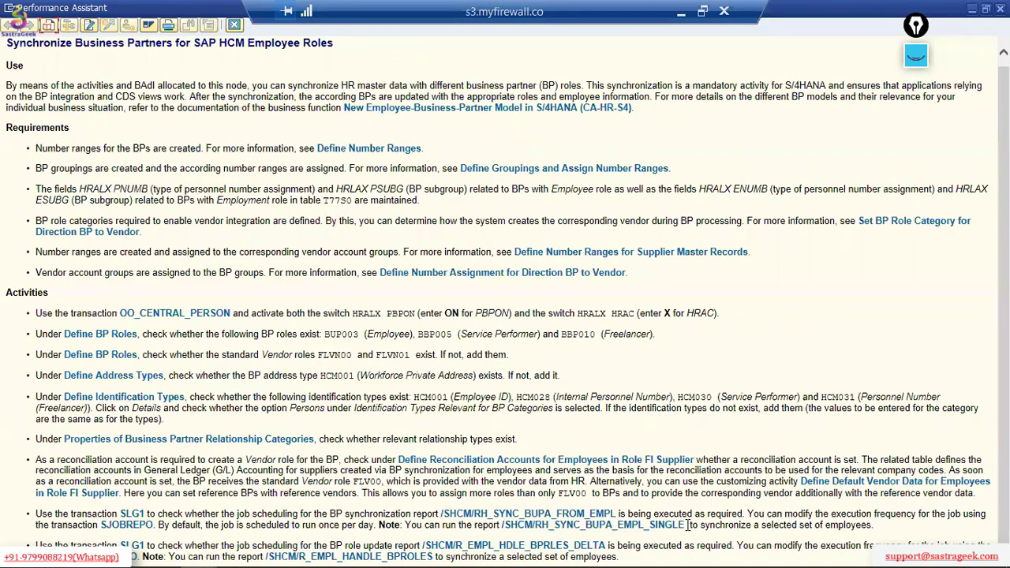
drag(686, 525, 502, 528)
key(ctrl+c)
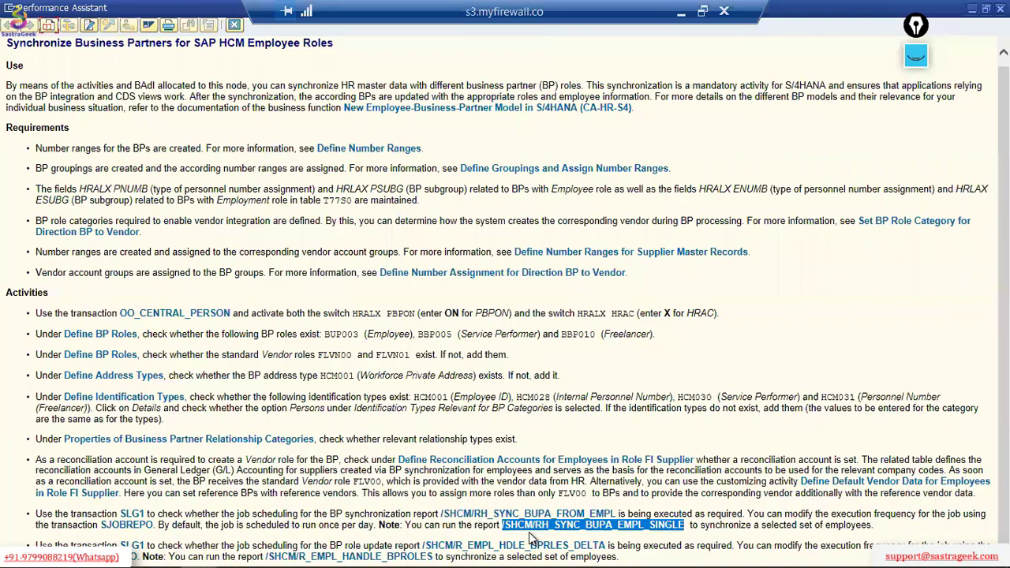
Step: Start transaction SA38 in a new session from Display IMG and run the program /SHCM/RH_SYNC_BUPA_EMPL_SINGLE
key(alt+Tab)
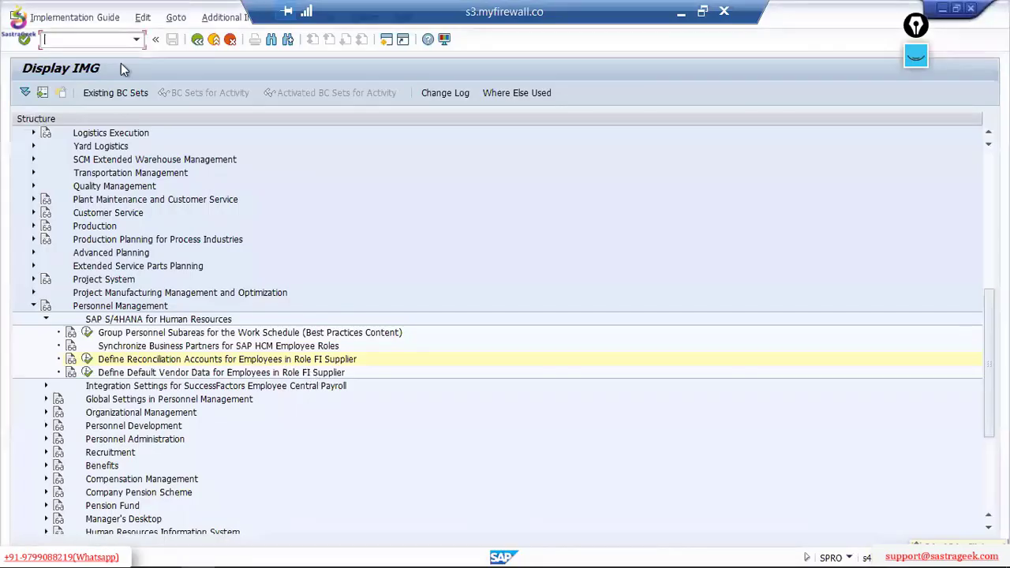
click(106, 43)
text(/osa3)
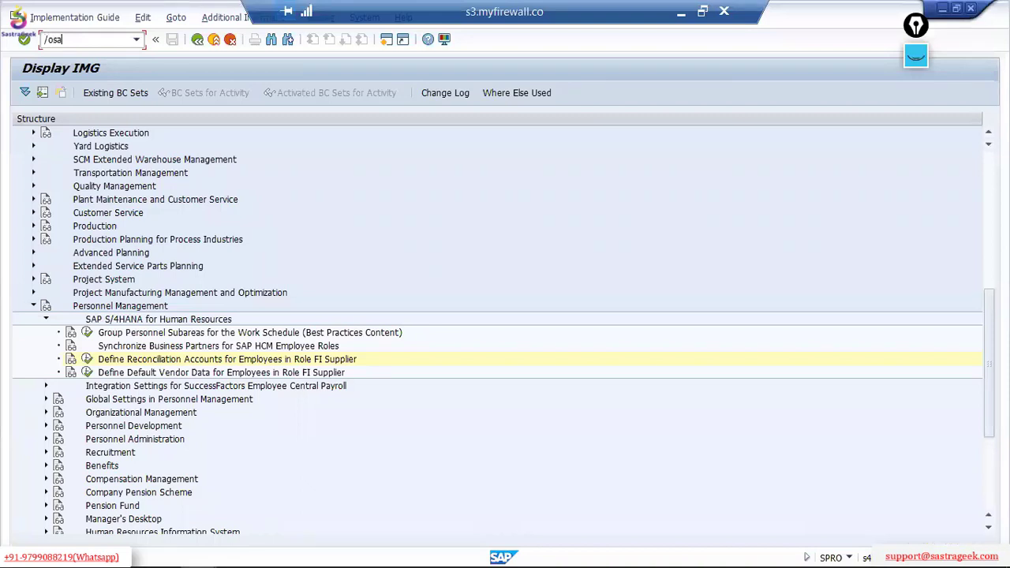
text(8)
key(Return)
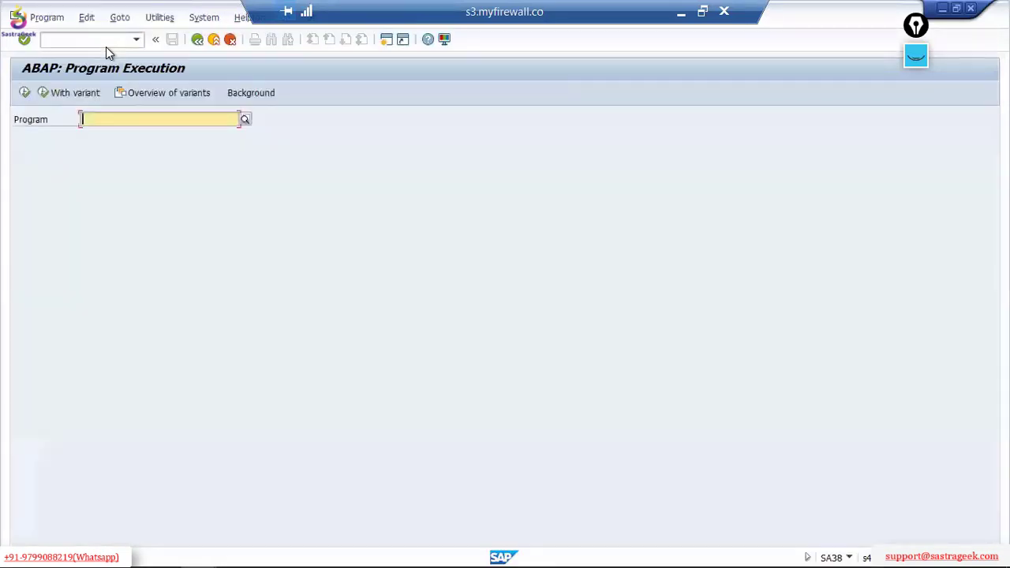
key(ctrl+v)
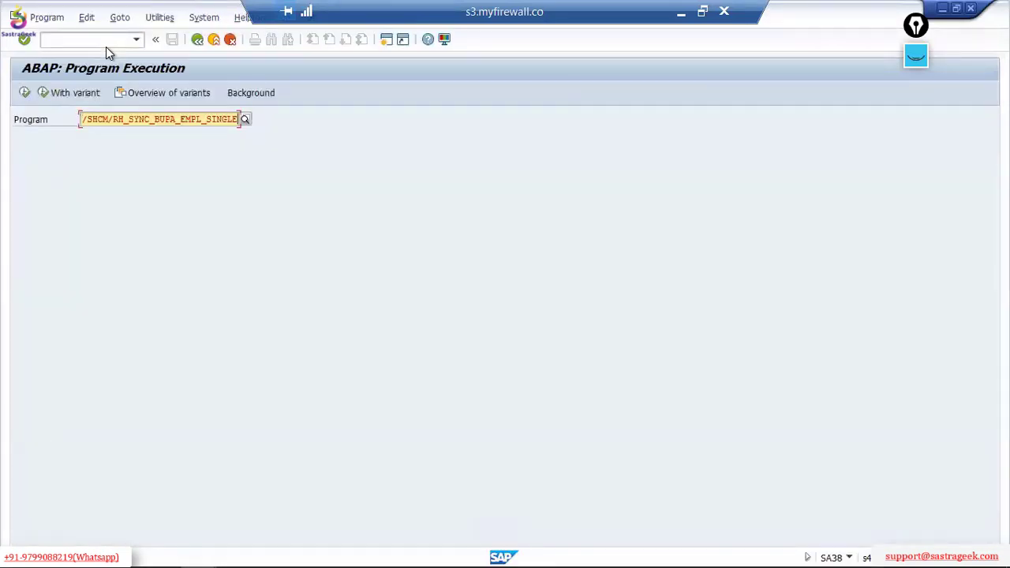
key(Home)
click(25, 92)
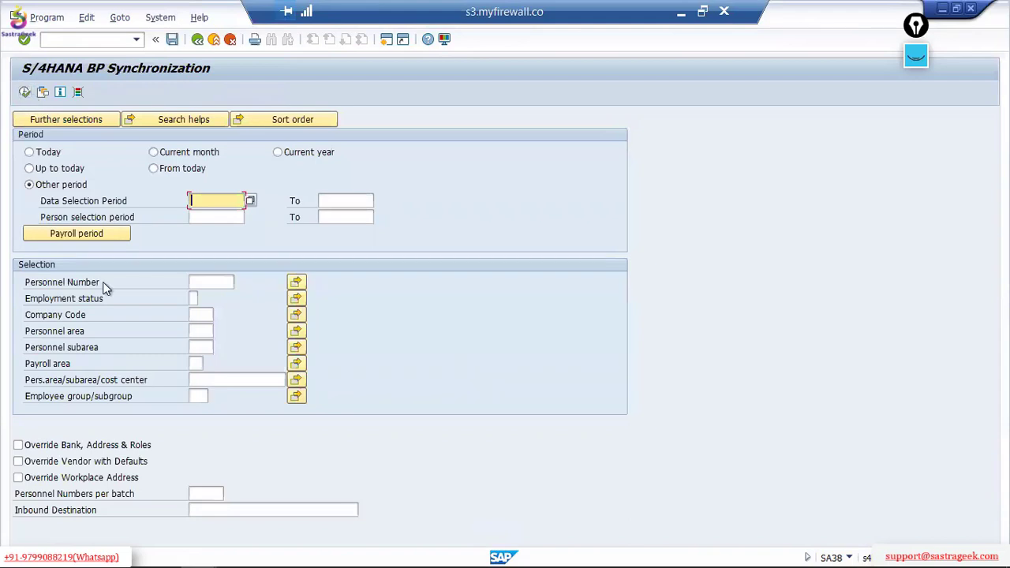
Step: Enter the employee's personnel number as the selection and execute the S/4HANA BP synchronization
click(205, 284)
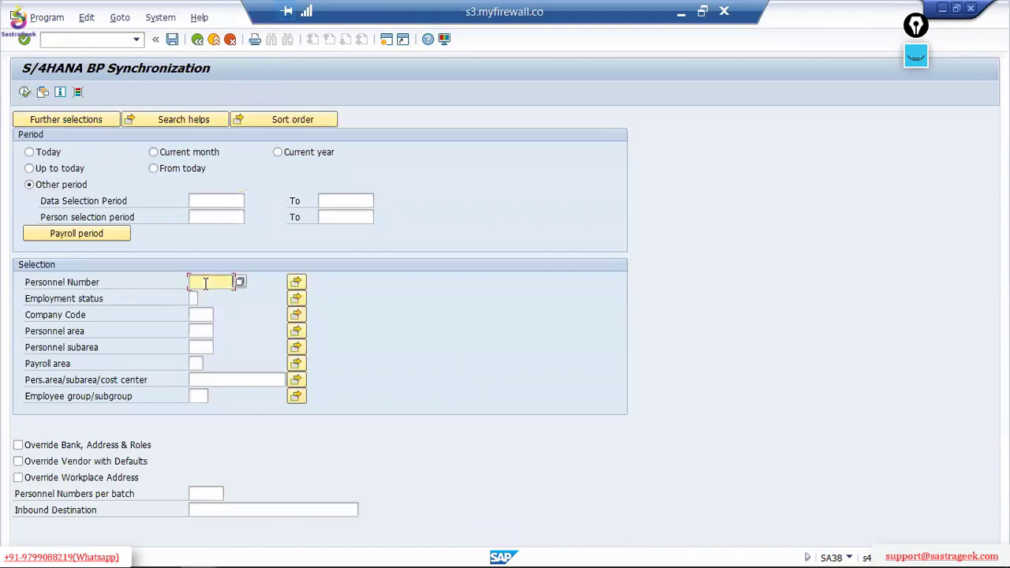
text(15)
click(24, 92)
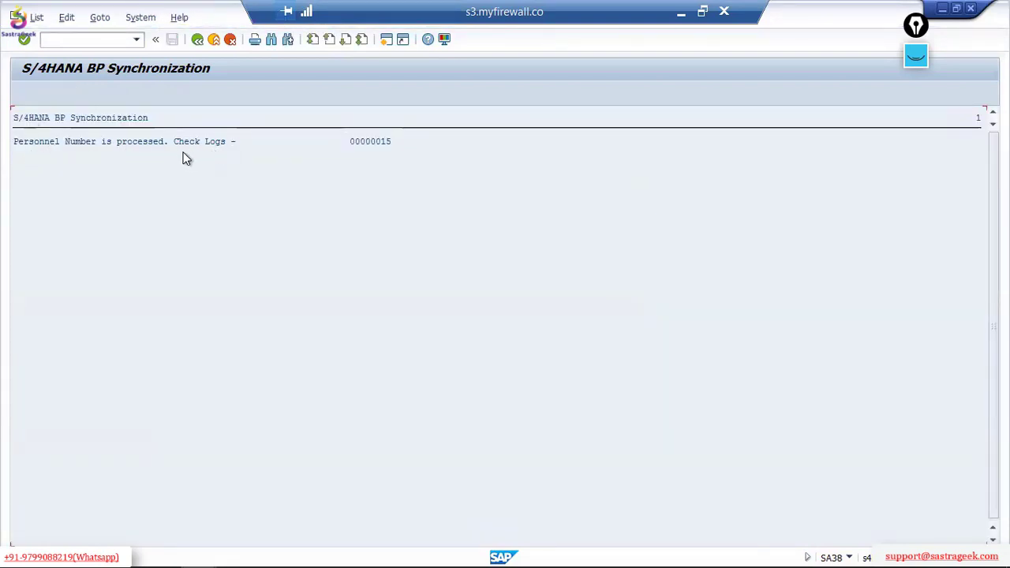
Step: Switch to the Display Users session, redisplay the employee's user, and copy the assigned business partner number
key(alt+Tab)
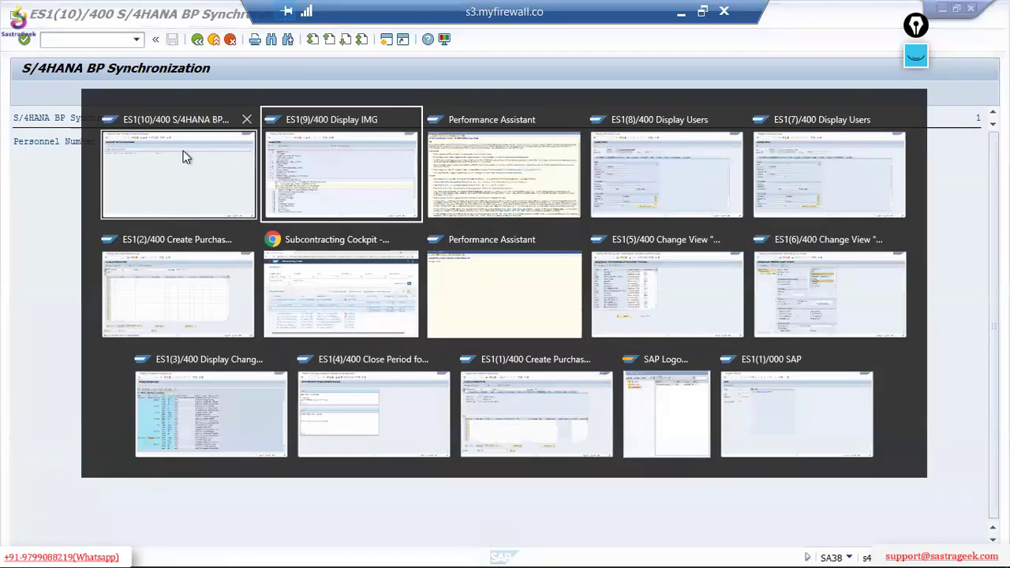
key(alt+Tab)
key(alt+Tab)
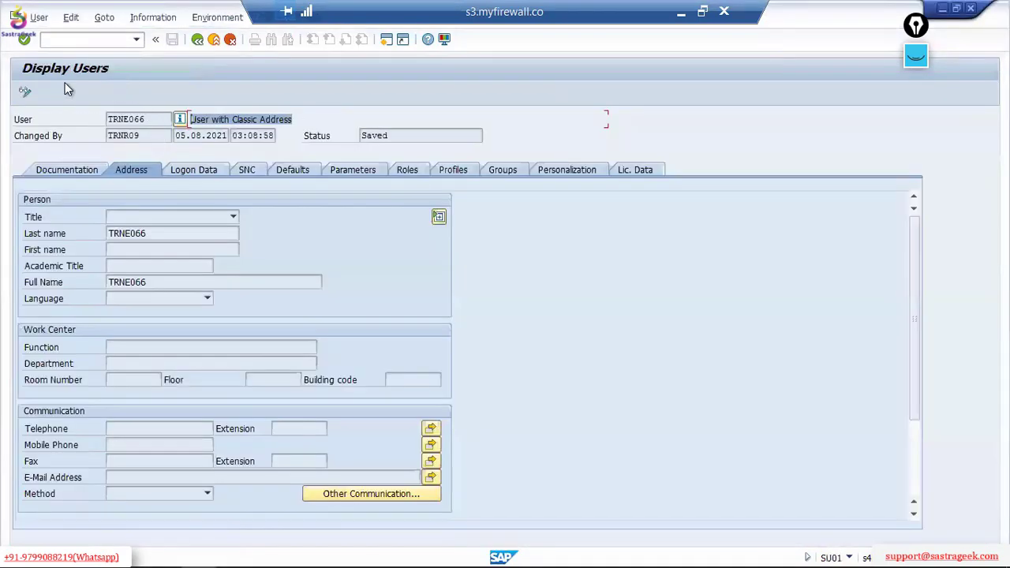
click(197, 40)
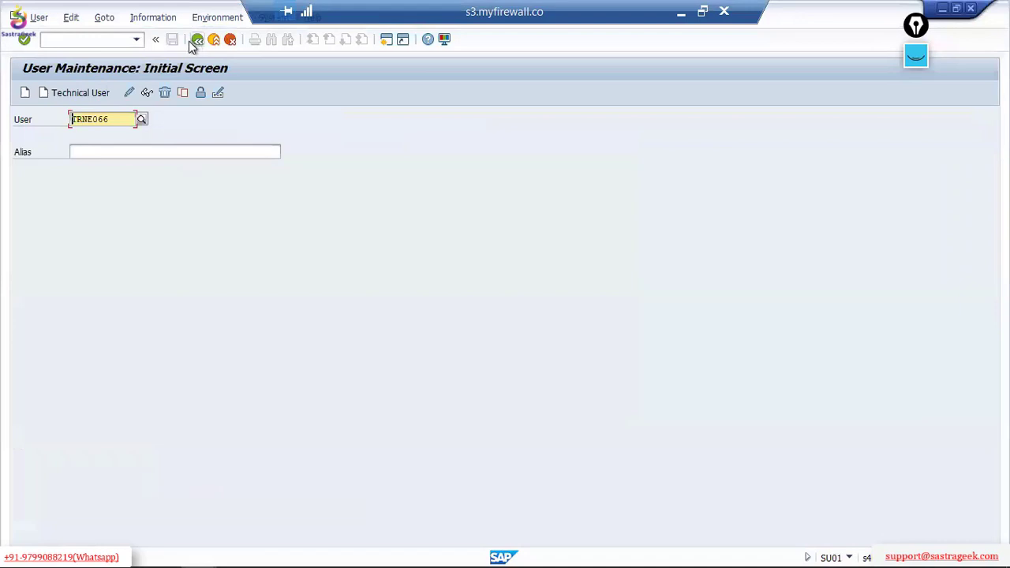
click(146, 91)
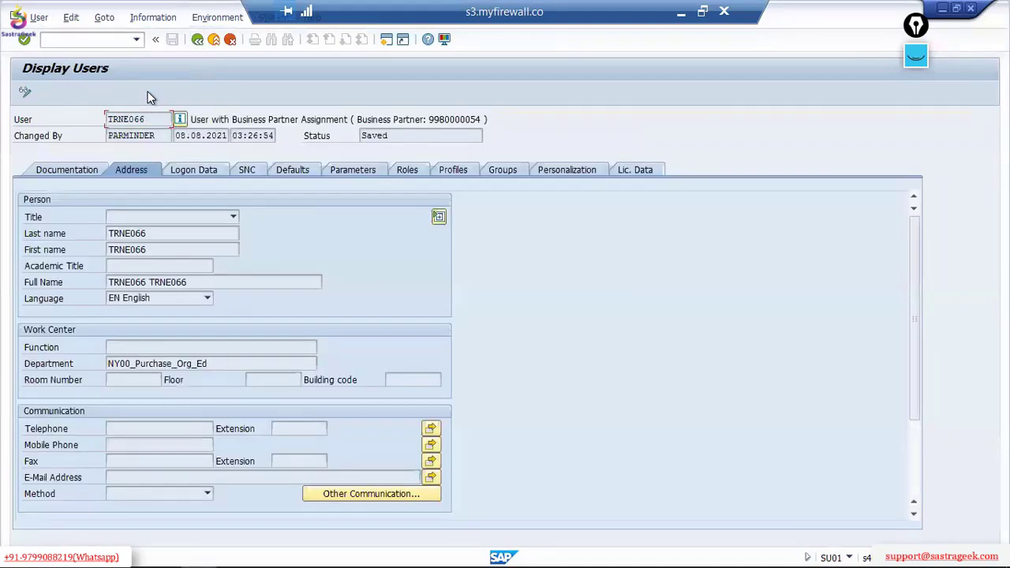
click(428, 119)
drag(429, 118, 483, 119)
key(ctrl+c)
Step: Start transaction BP in the same session and open the business partner with the copied number
click(85, 40)
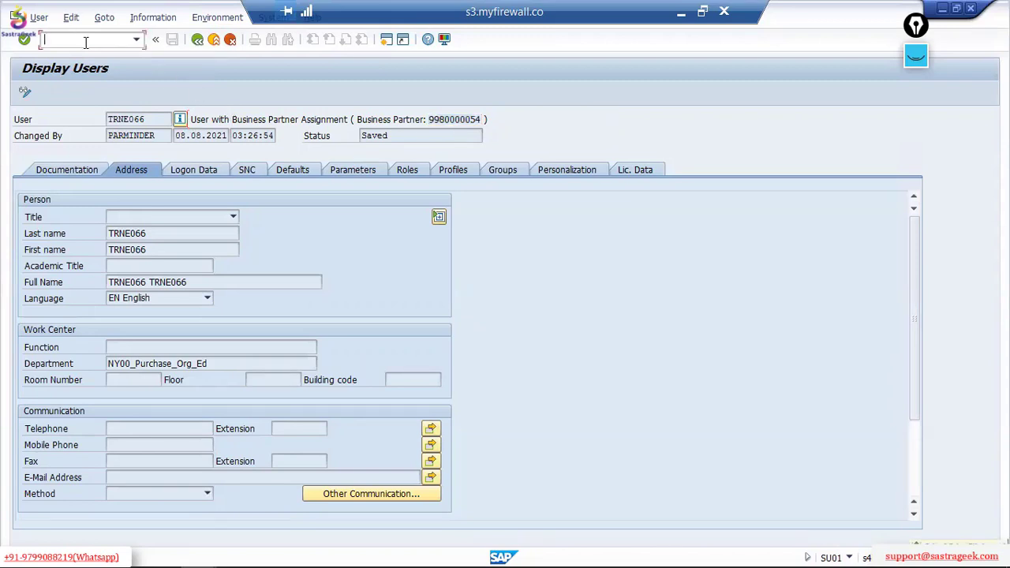
text(/nsu01)
key(Return)
text(/nbp)
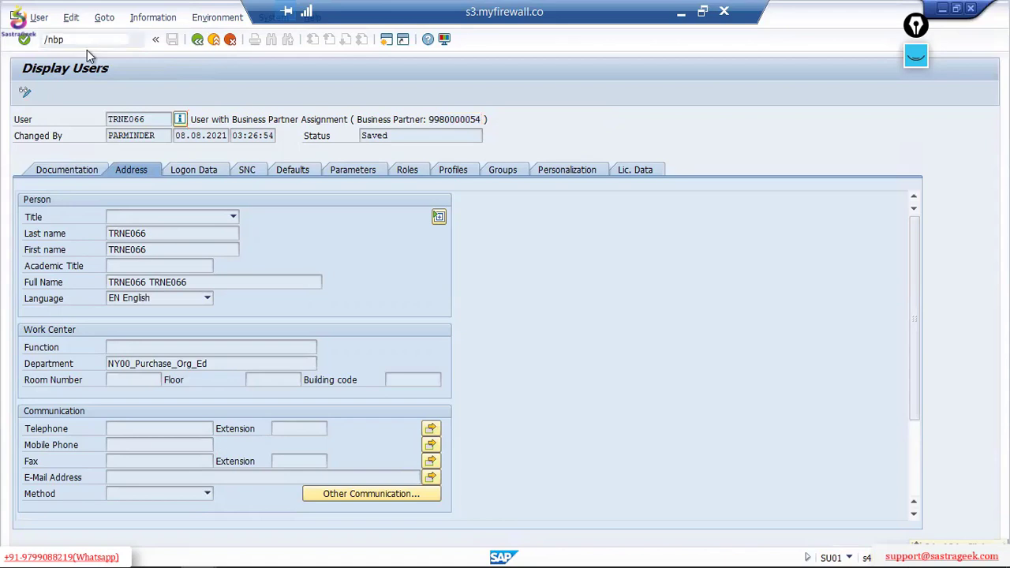
key(Return)
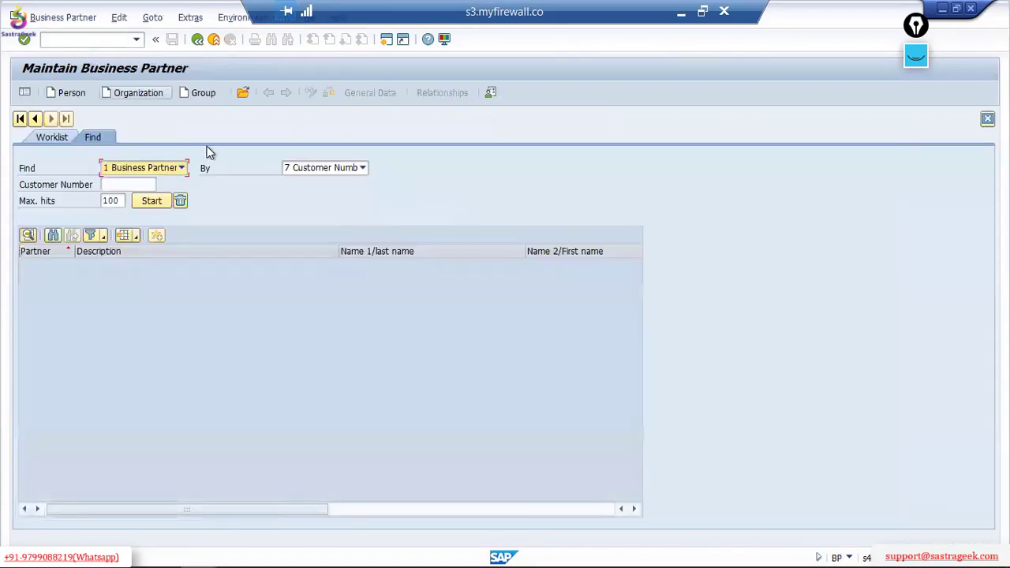
click(243, 92)
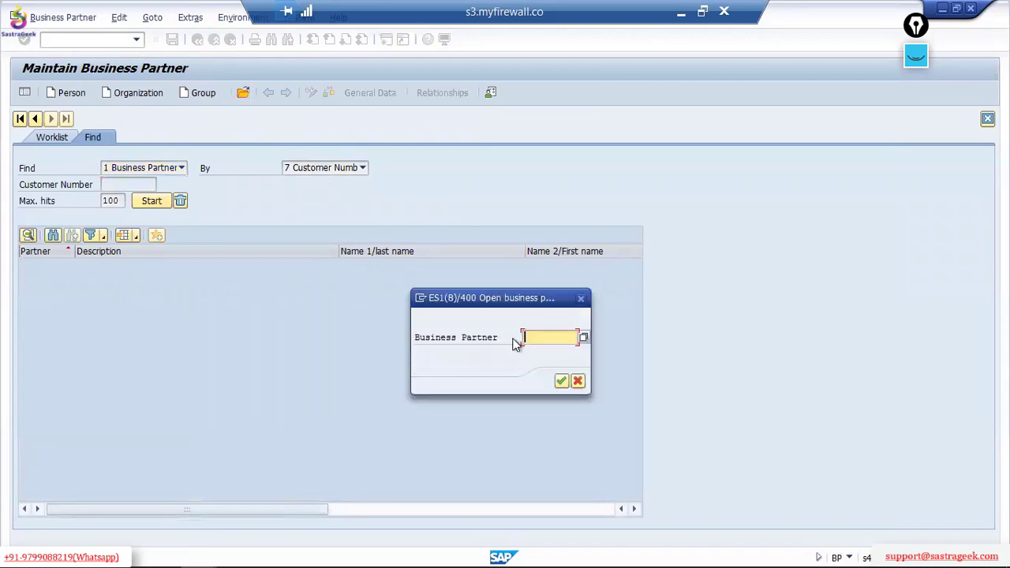
key(ctrl+v)
key(Return)
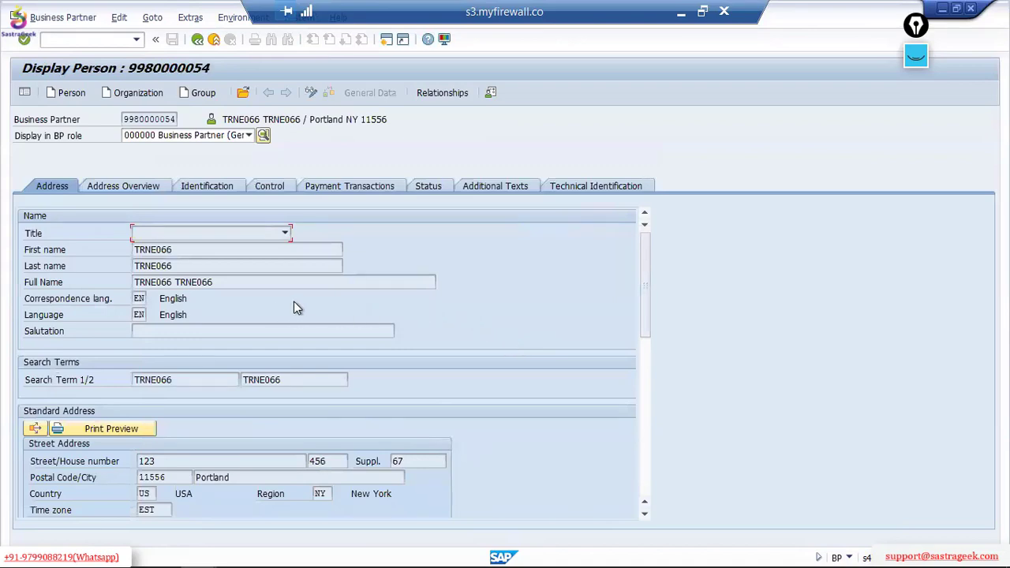
Step: Review the business partner's name, address and communication data, and check the Employee ID entry among its identification numbers
scroll(294, 302, down, 5)
scroll(293, 300, down, 3)
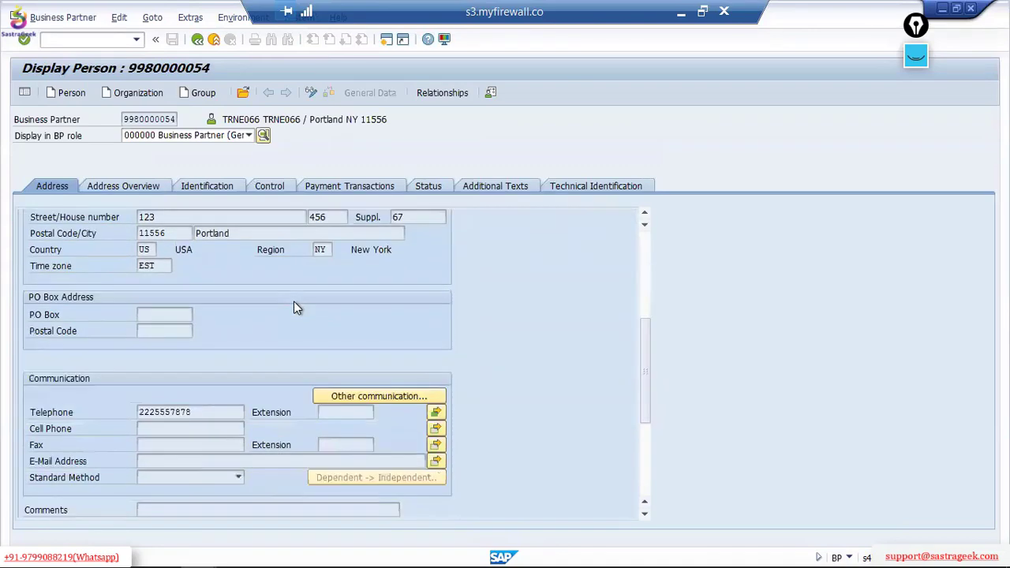
scroll(294, 301, up, 8)
scroll(294, 304, down, 8)
scroll(294, 304, up, 8)
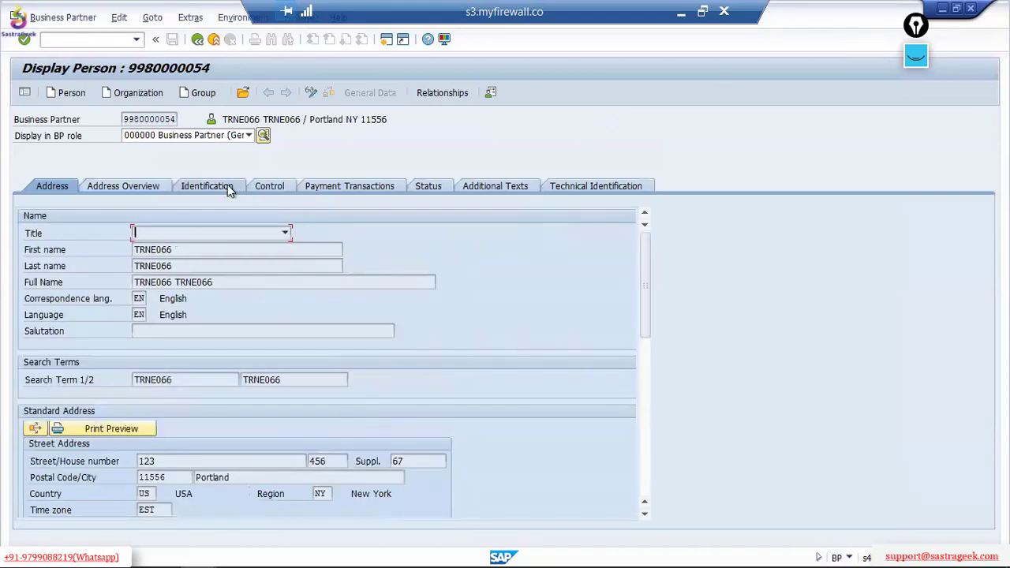
click(228, 187)
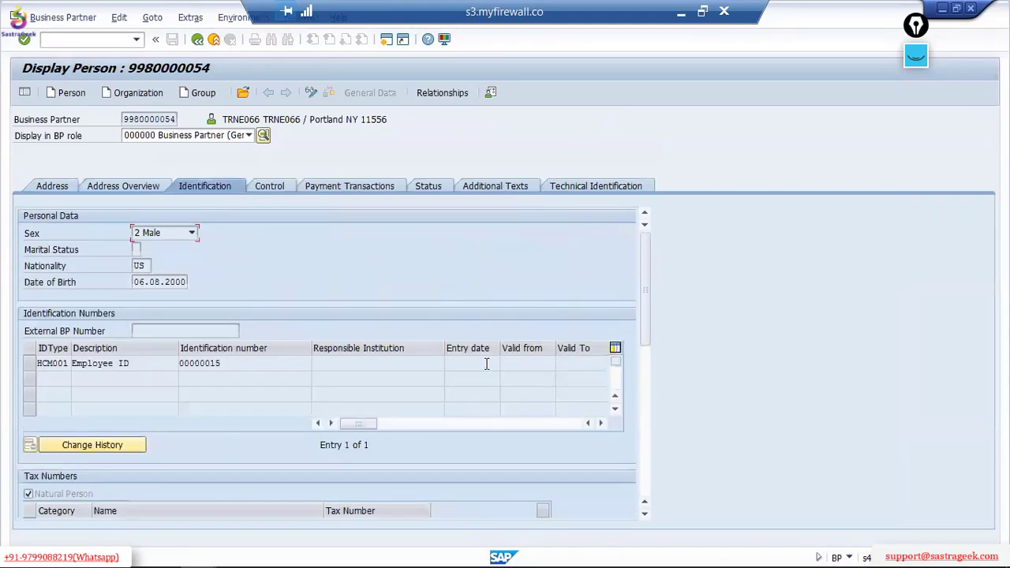
drag(231, 365, 145, 364)
click(262, 412)
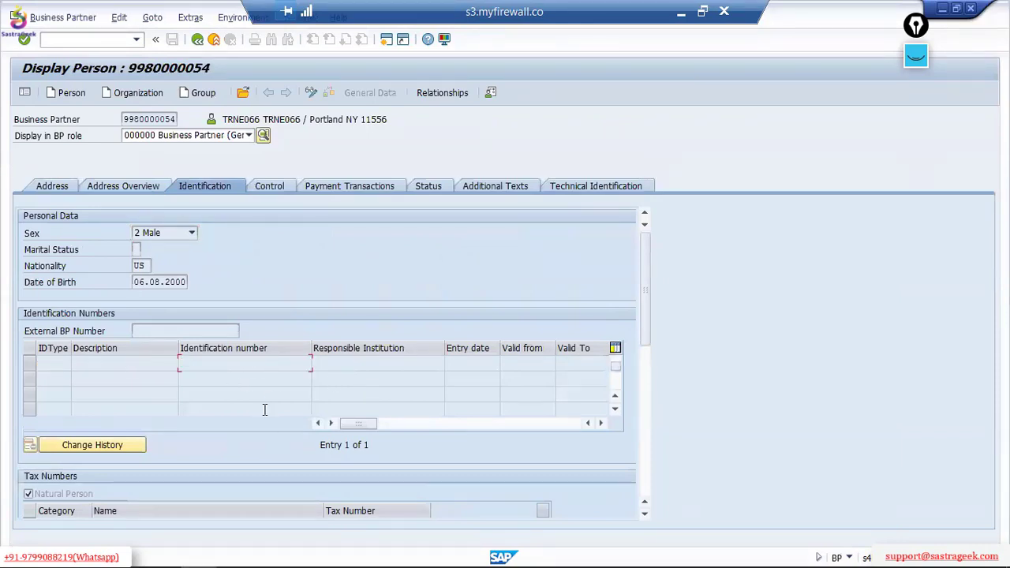
Step: Display the business partner in role BUP003 Employee and check the user name in its employee data
click(247, 136)
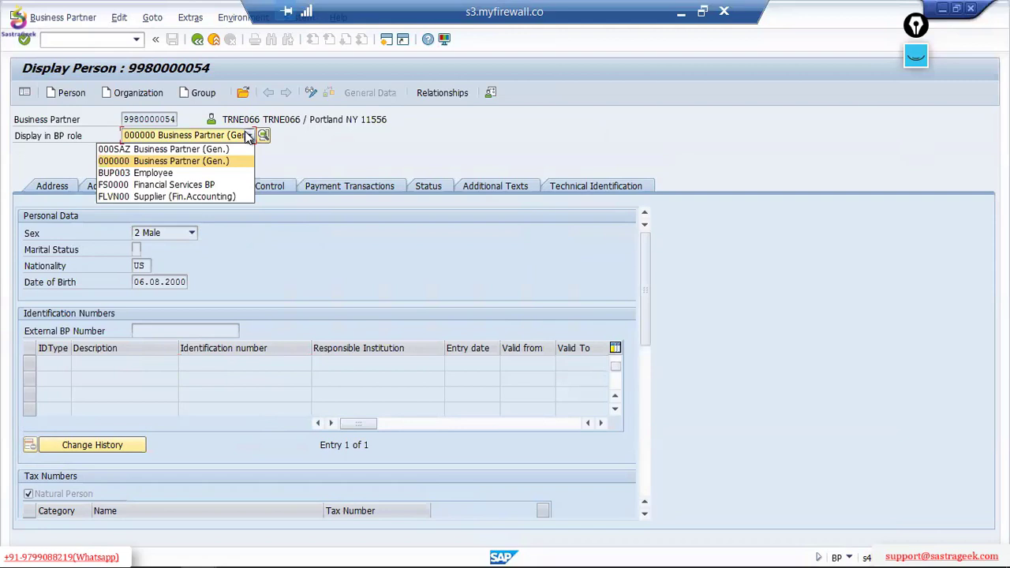
click(224, 172)
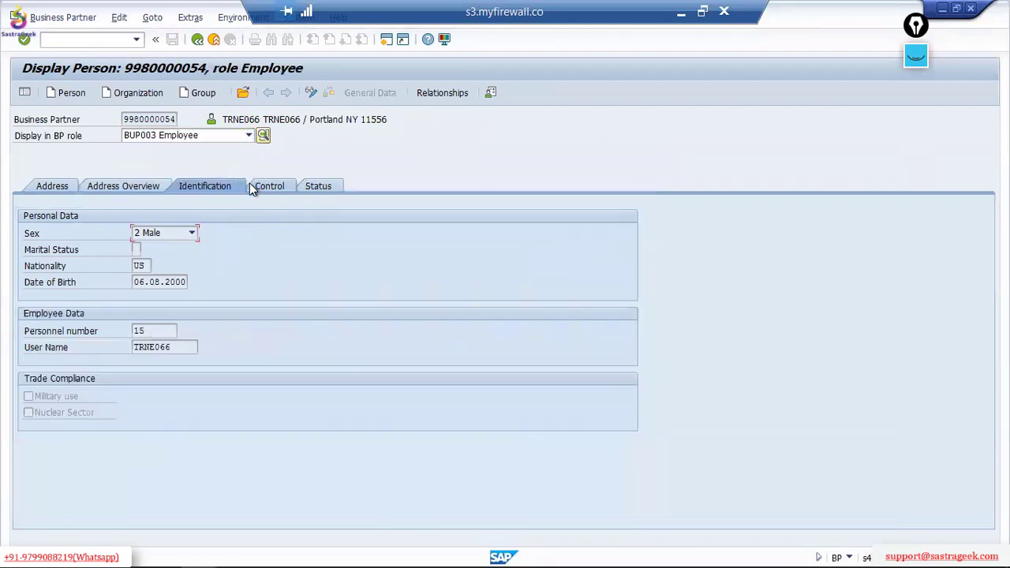
drag(174, 348, 128, 349)
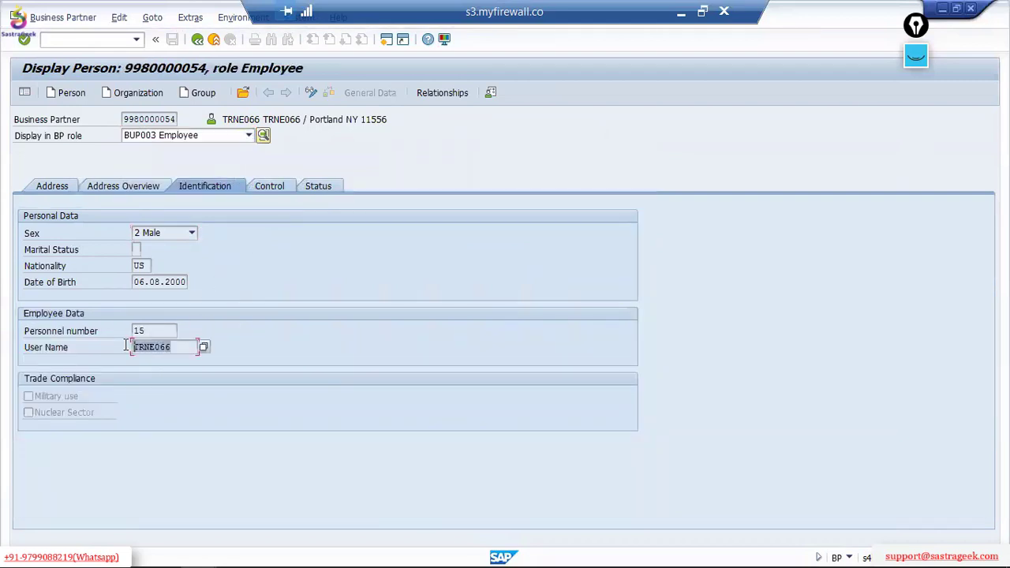